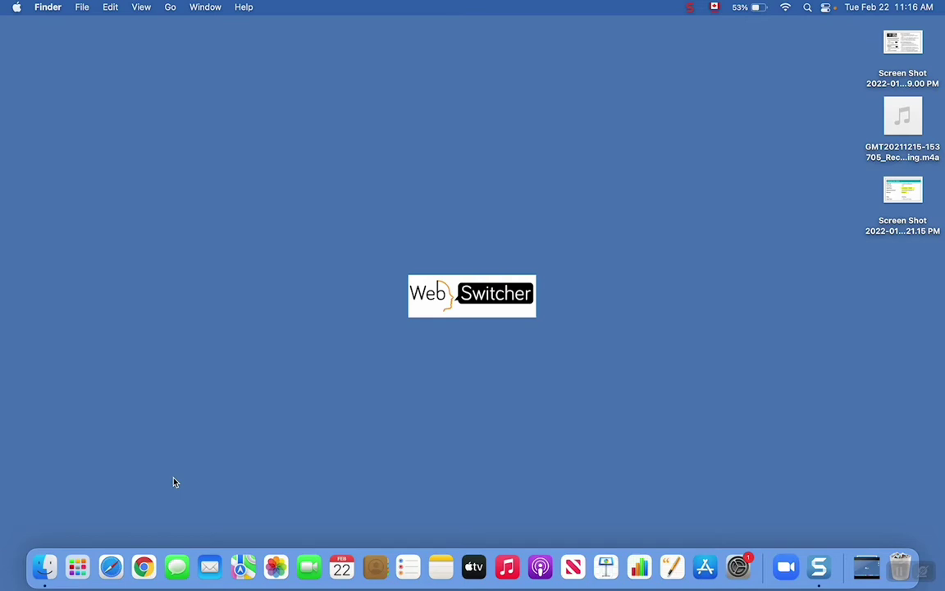
Launch Chrome with the Global profile and search for 'webswitcher logo'
{"action": "left_click", "coordinate": [145, 568]}
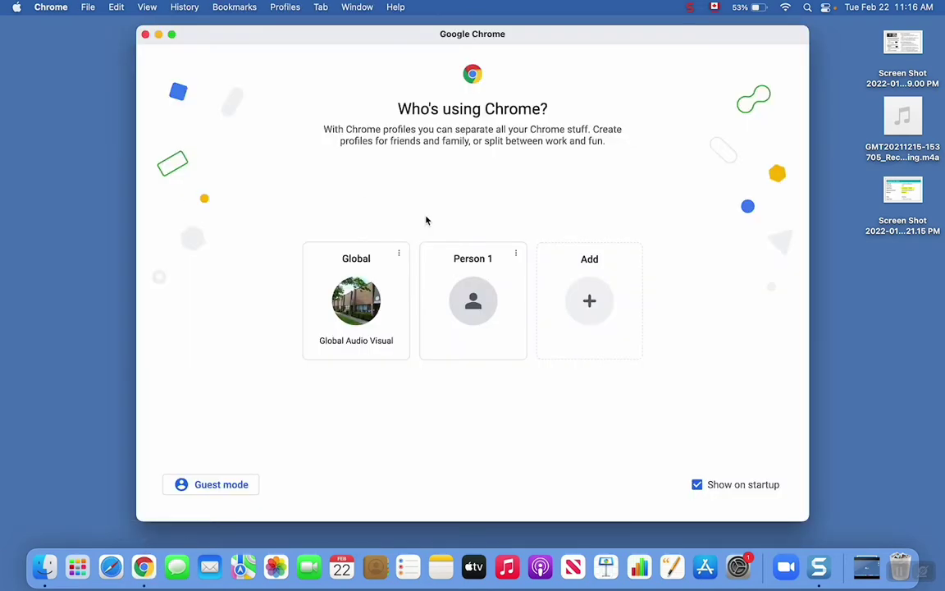
{"action": "left_click", "coordinate": [361, 256]}
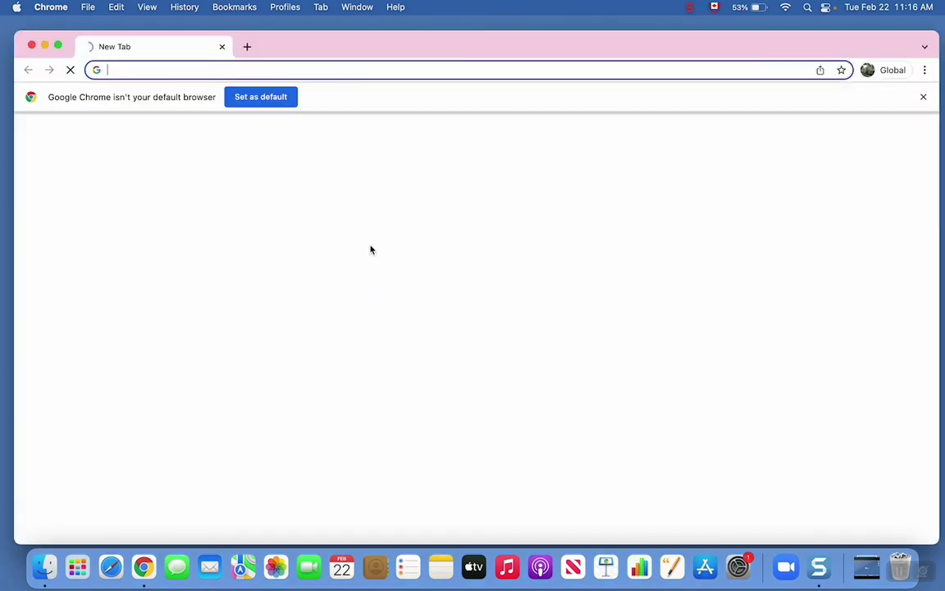
{"action": "left_click", "coordinate": [186, 69]}
{"action": "type", "text": "w"}
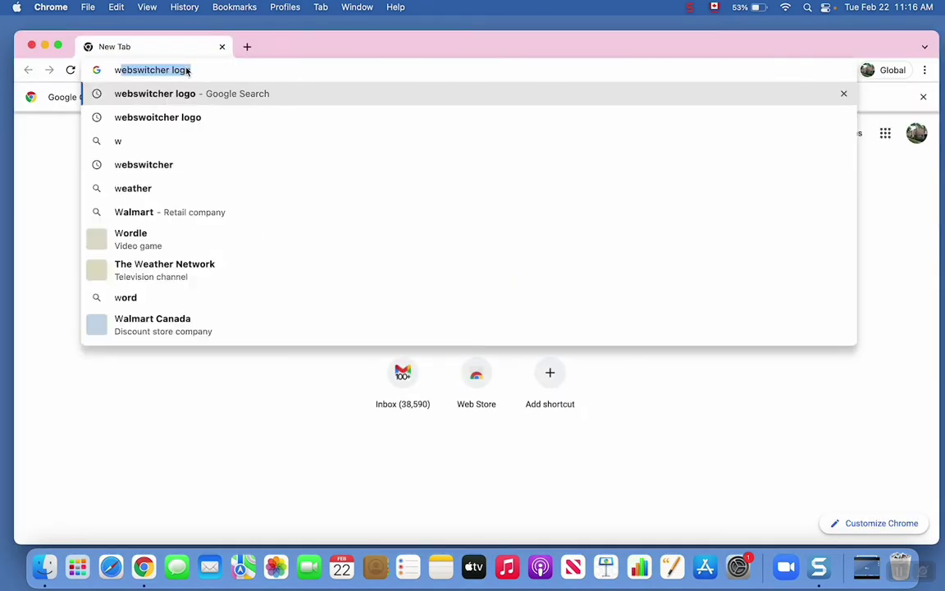
{"action": "type", "text": "ebswitcher"}
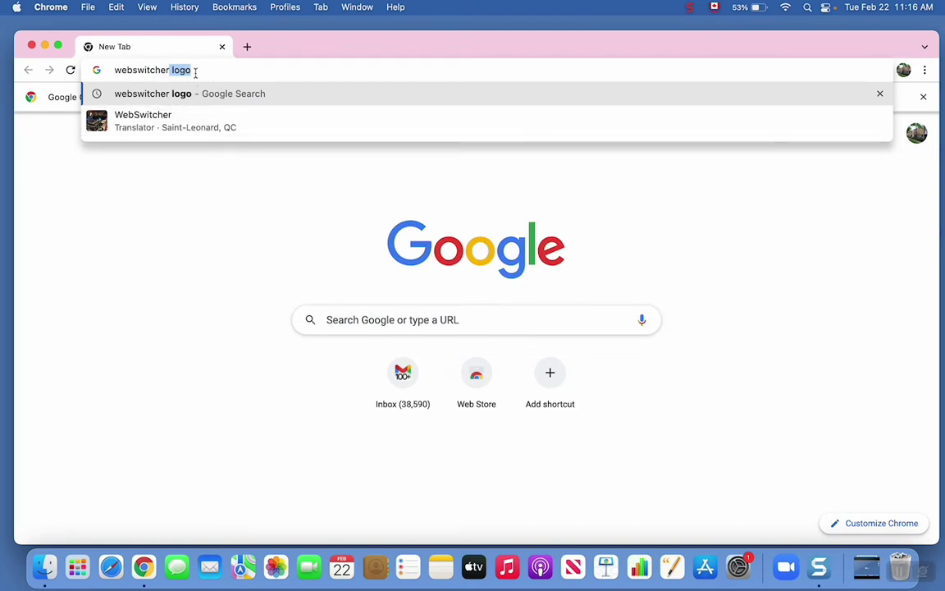
{"action": "key", "text": "Return"}
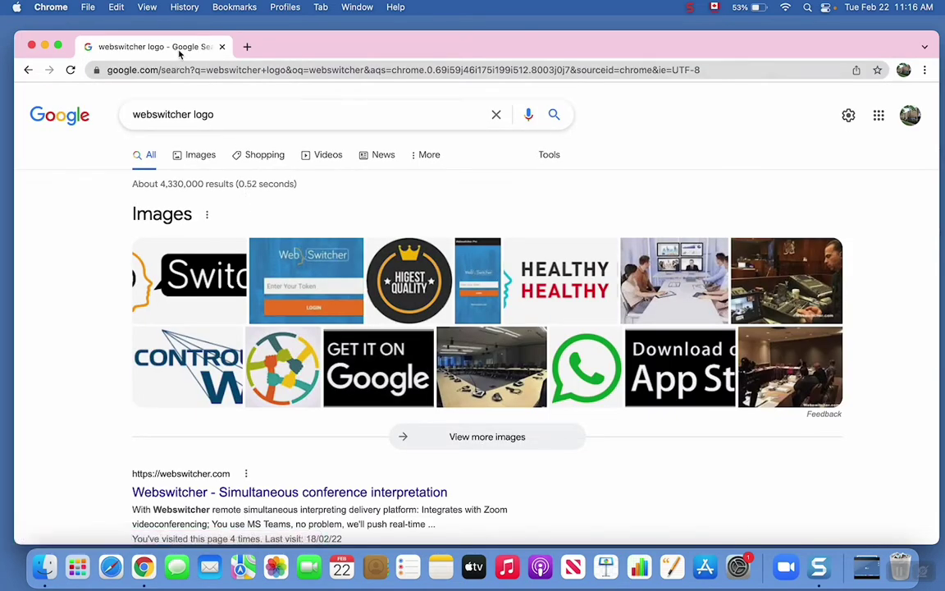
Go to webswitcher.com in the address bar
{"action": "left_click", "coordinate": [176, 70]}
{"action": "type", "text": "websw"}
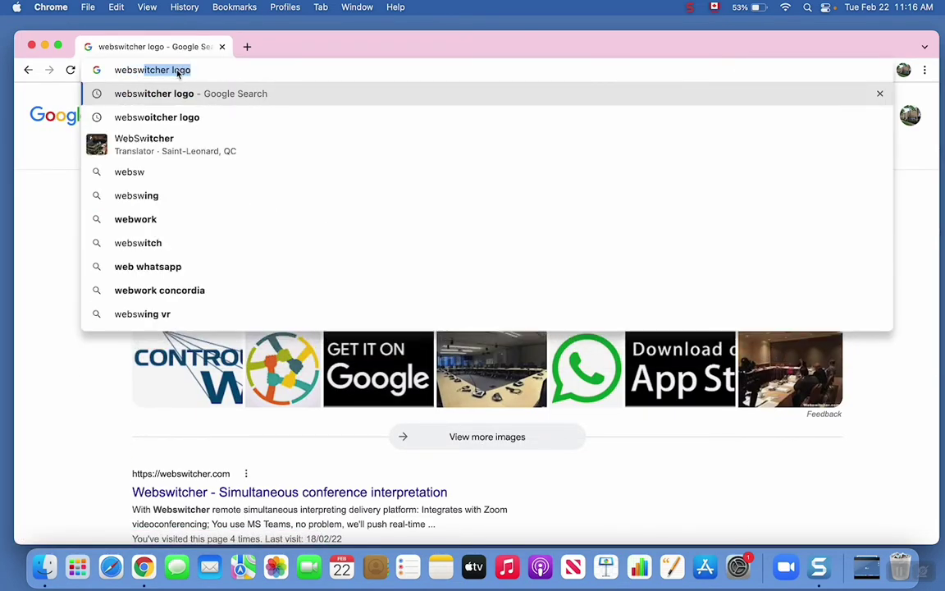
{"action": "type", "text": "itcher.com"}
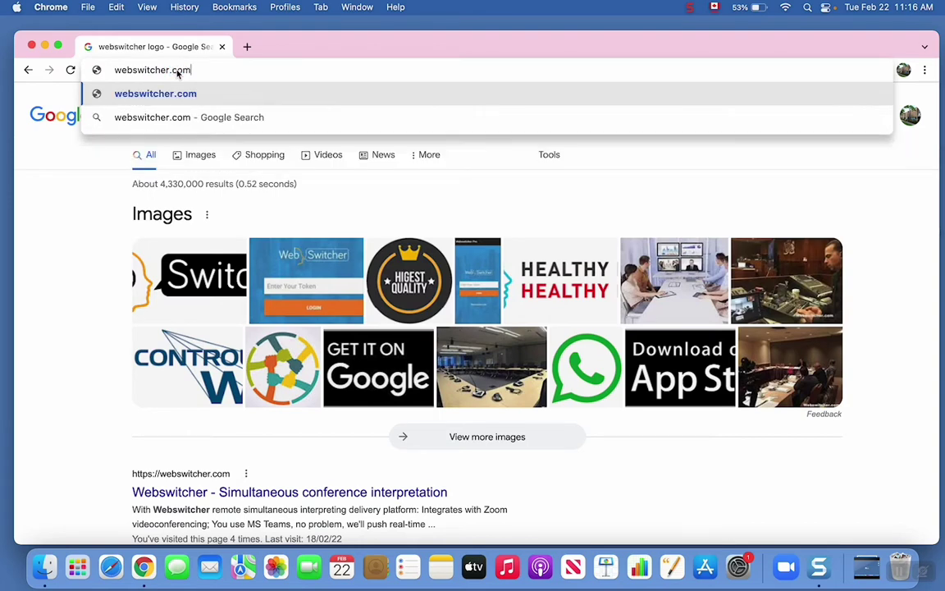
{"action": "key", "text": "Return"}
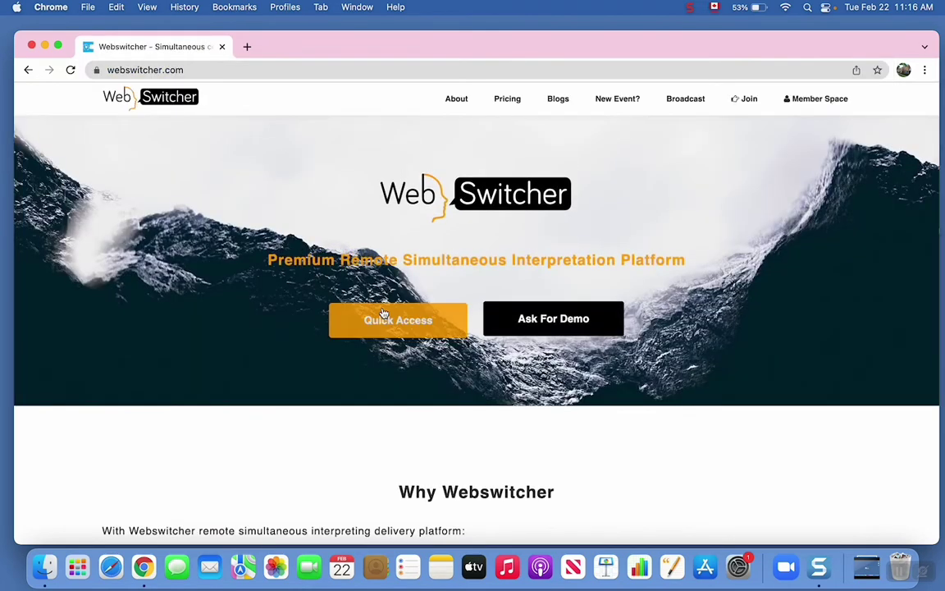
Join the meeting through Quick Access by entering the meeting access token
{"action": "left_click", "coordinate": [380, 311]}
{"action": "left_click", "coordinate": [397, 316]}
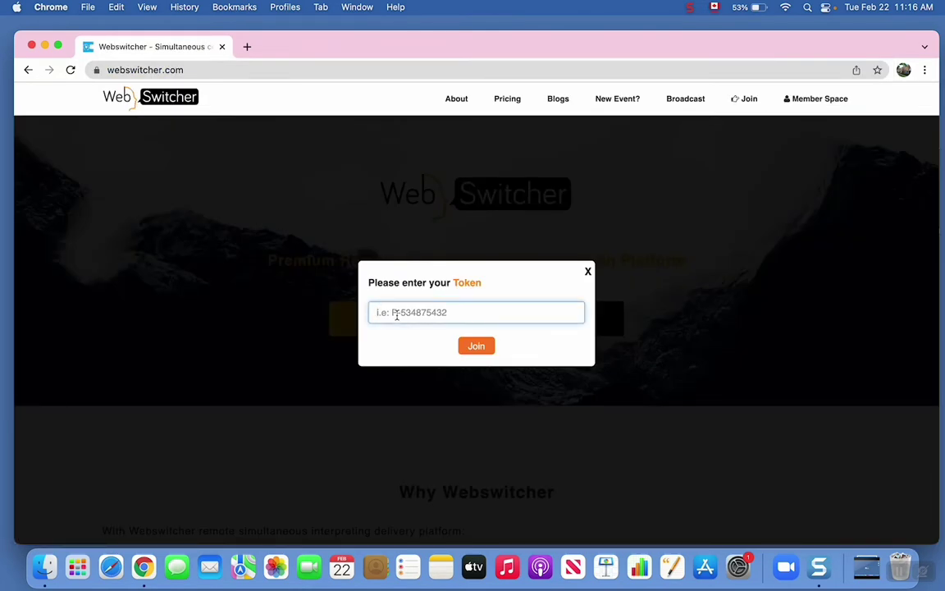
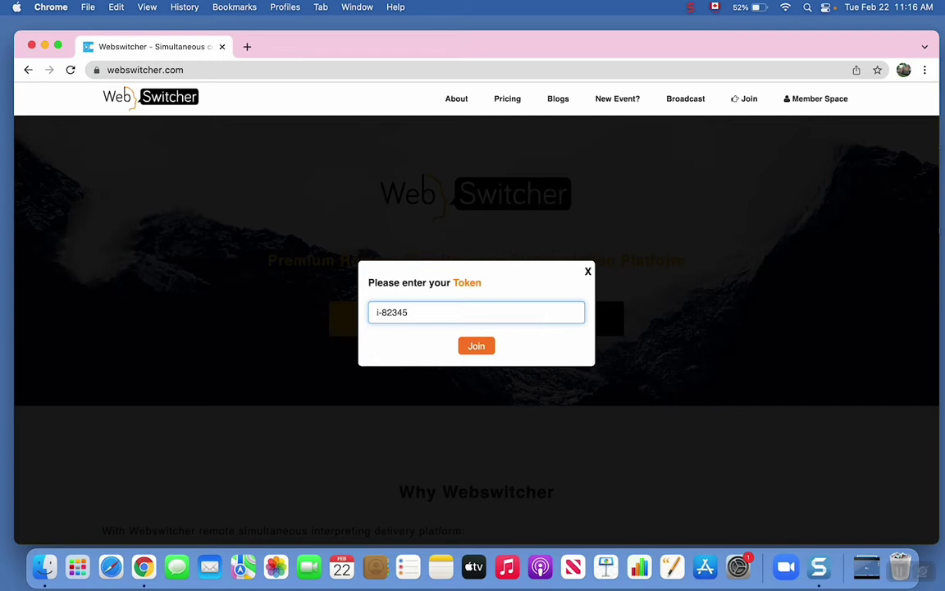
{"action": "left_click", "coordinate": [477, 351]}
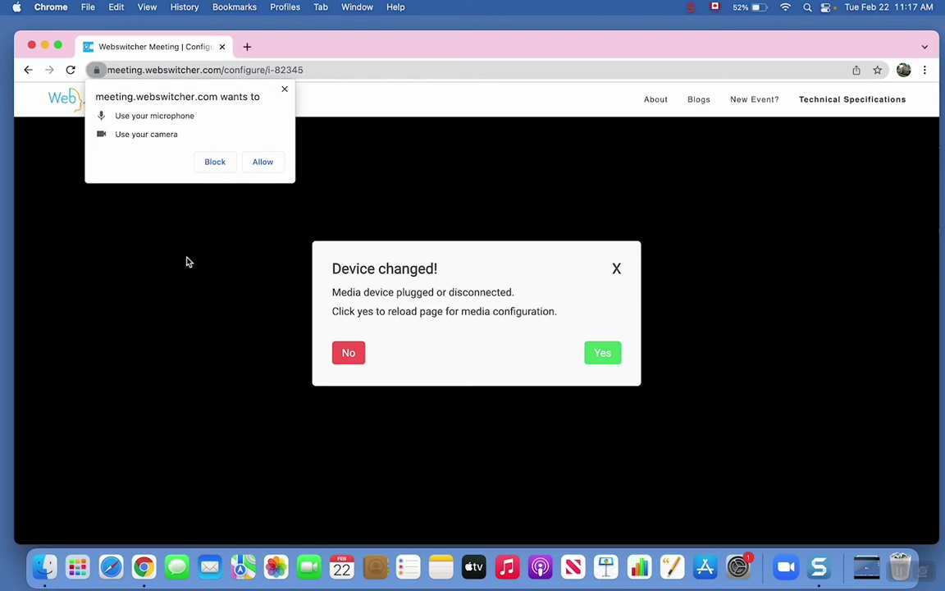
Allow microphone and camera access, reload the media setup, and enter your display name
{"action": "left_click", "coordinate": [264, 162]}
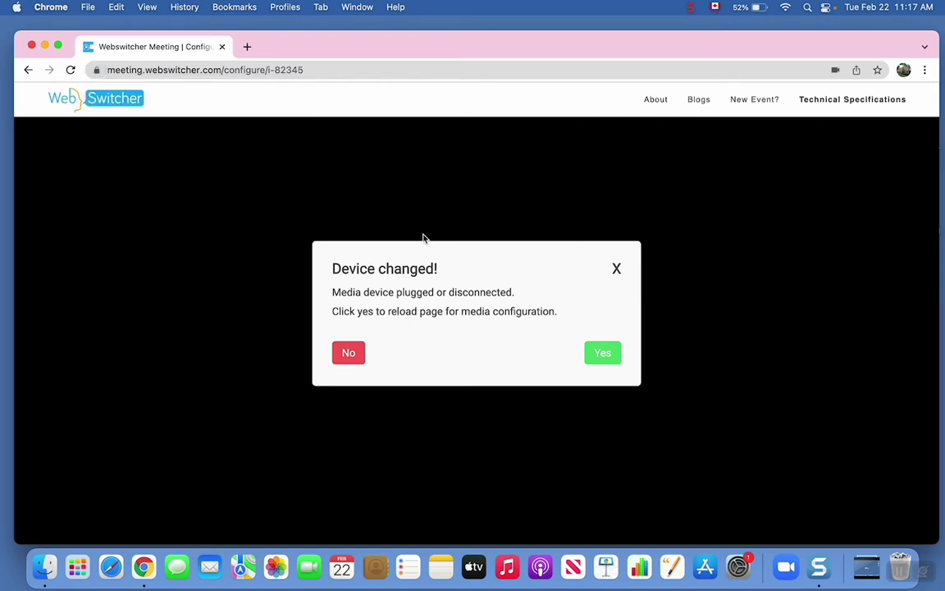
{"action": "left_click", "coordinate": [601, 359]}
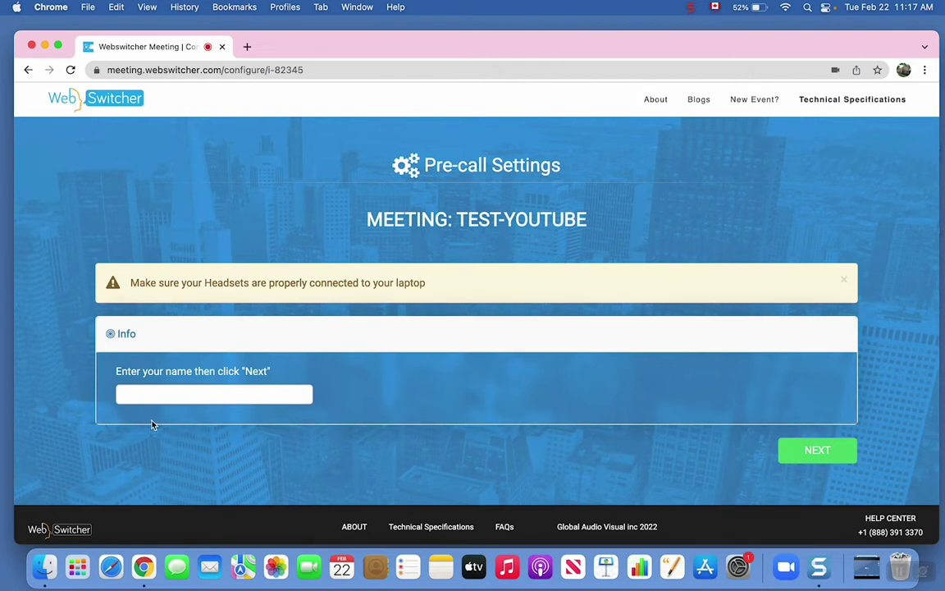
{"action": "left_click", "coordinate": [173, 395]}
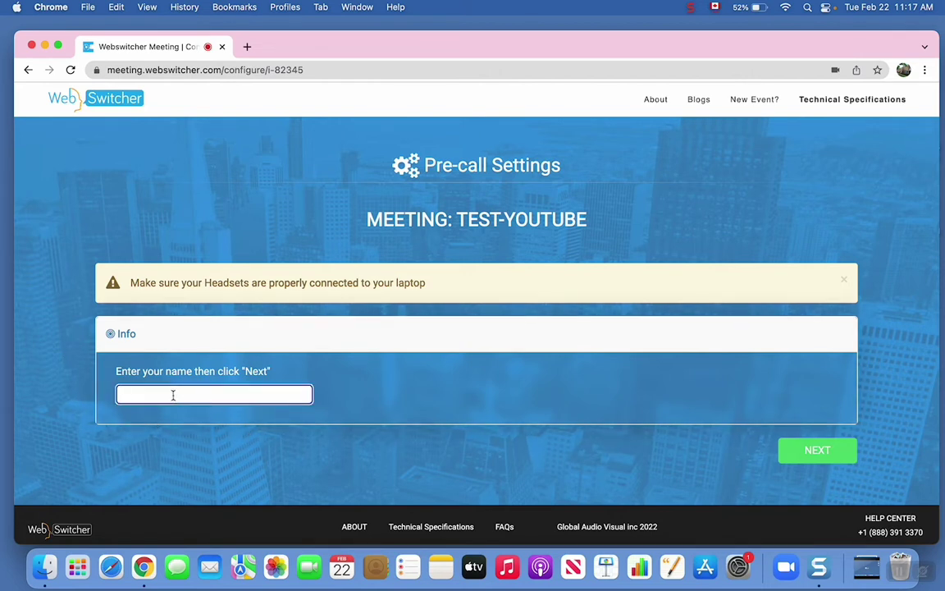
{"action": "type", "text": "mohammed"}
Keep 'Default - Lenovo headset' as the microphone and run a short Start Talking test
{"action": "left_click", "coordinate": [812, 451]}
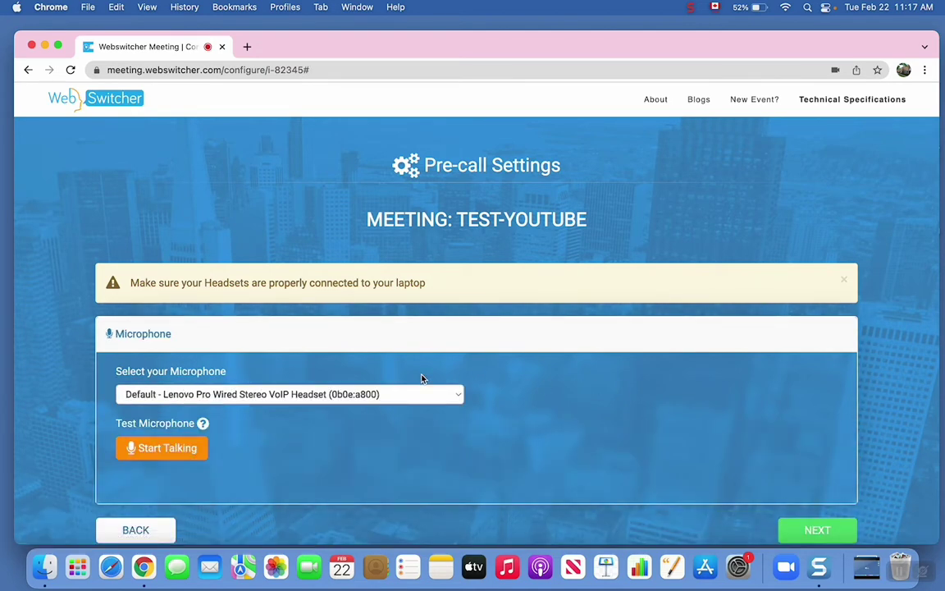
{"action": "left_click", "coordinate": [461, 398]}
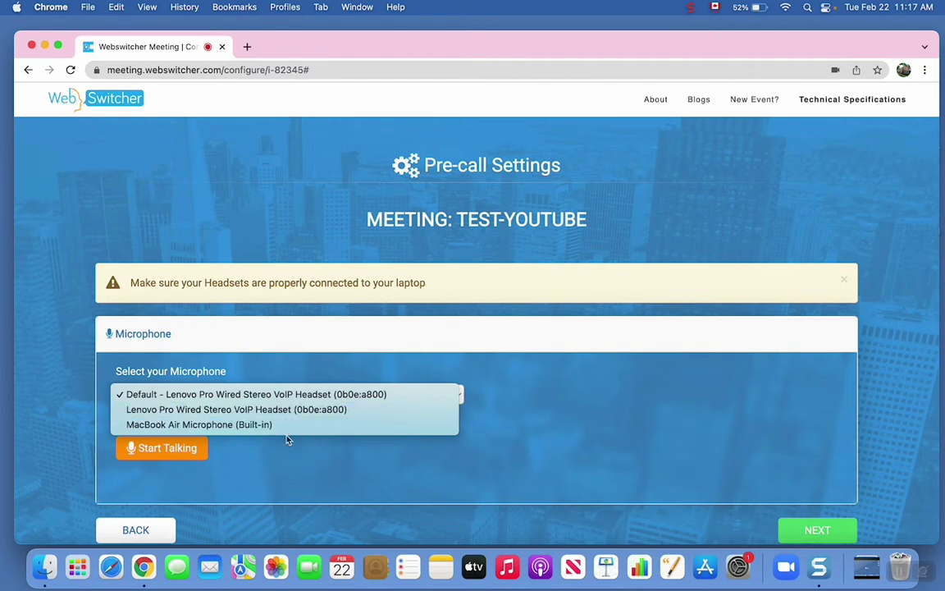
{"action": "left_click", "coordinate": [264, 395]}
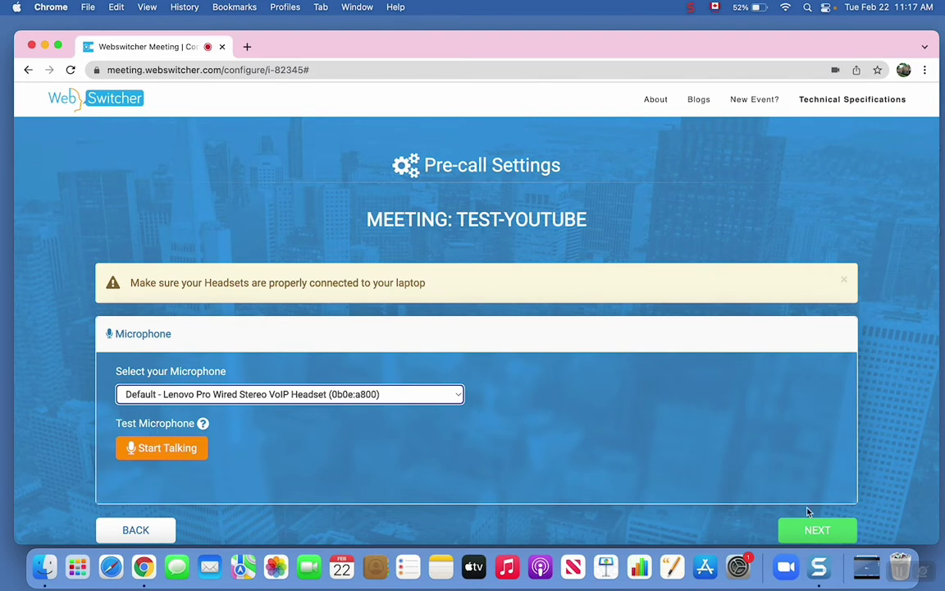
{"action": "left_click", "coordinate": [138, 448]}
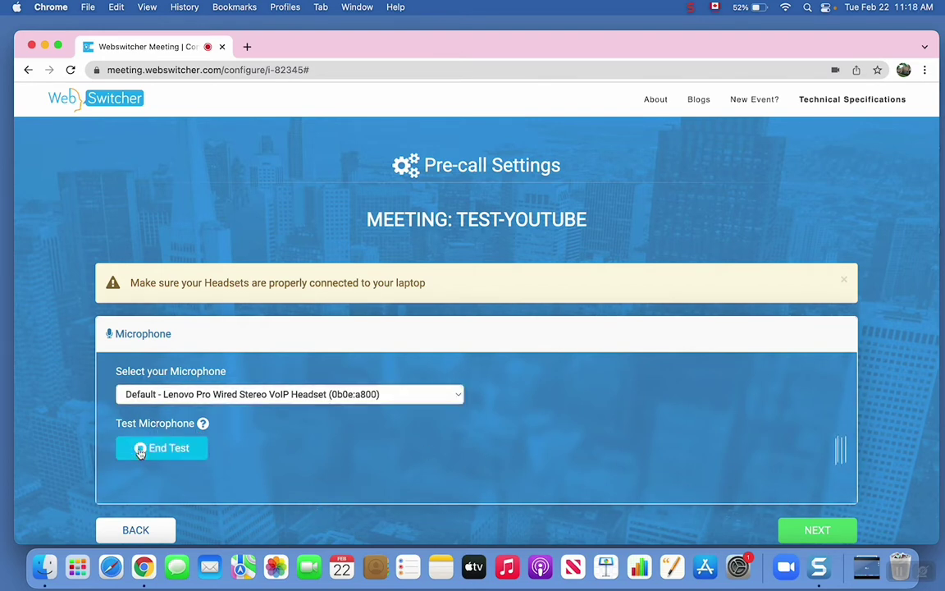
{"action": "left_click", "coordinate": [163, 453]}
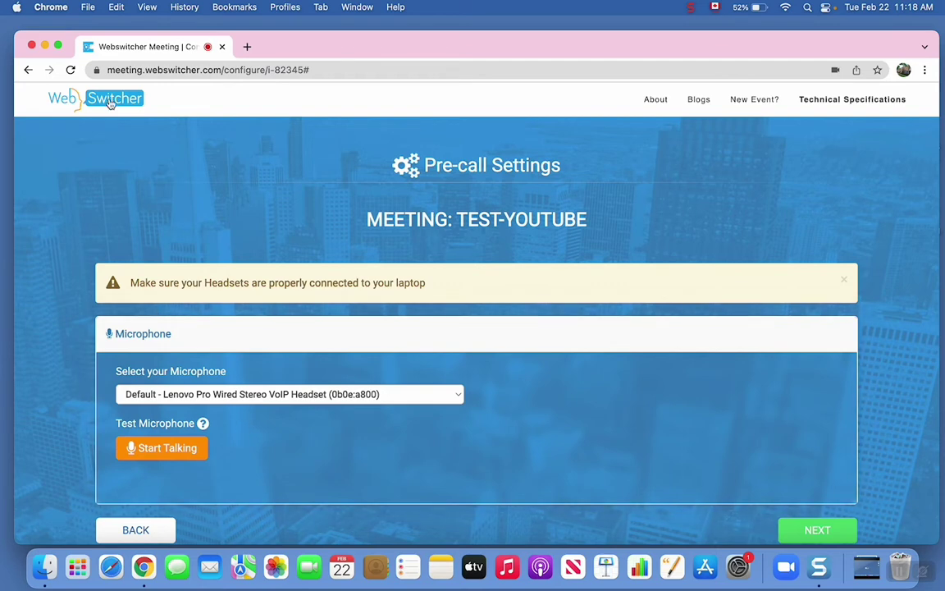
Select the Lenovo Pro Wired Stereo VoIP Headset in System Preferences Sound, then return to the meeting setup
{"action": "left_click", "coordinate": [17, 8]}
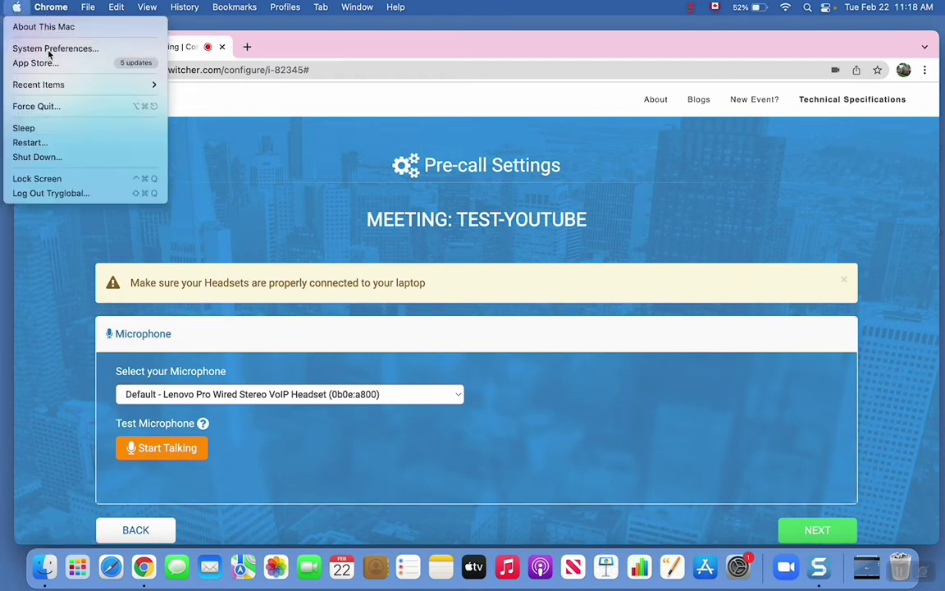
{"action": "left_click", "coordinate": [48, 50]}
{"action": "type", "text": "audio"}
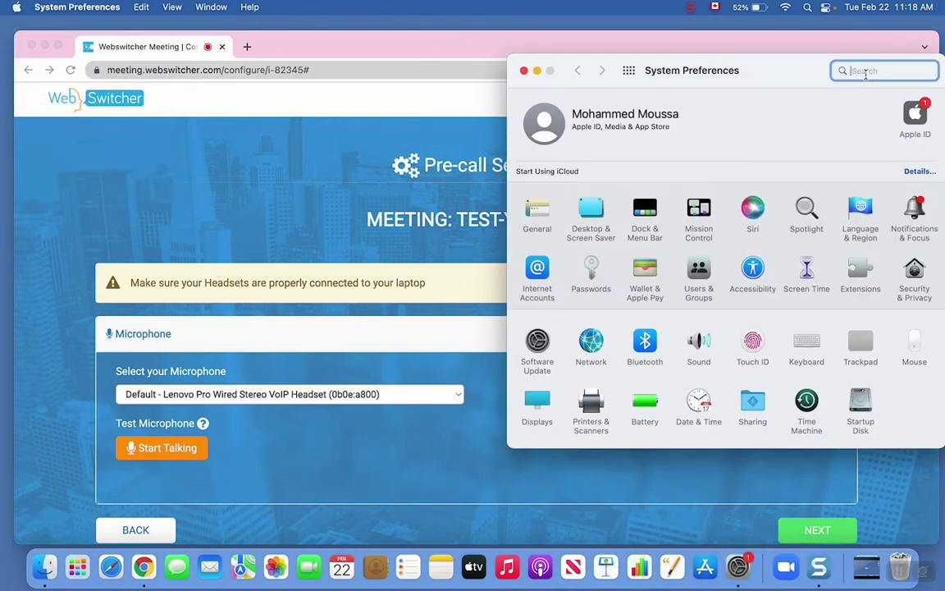
{"action": "left_click", "coordinate": [700, 345]}
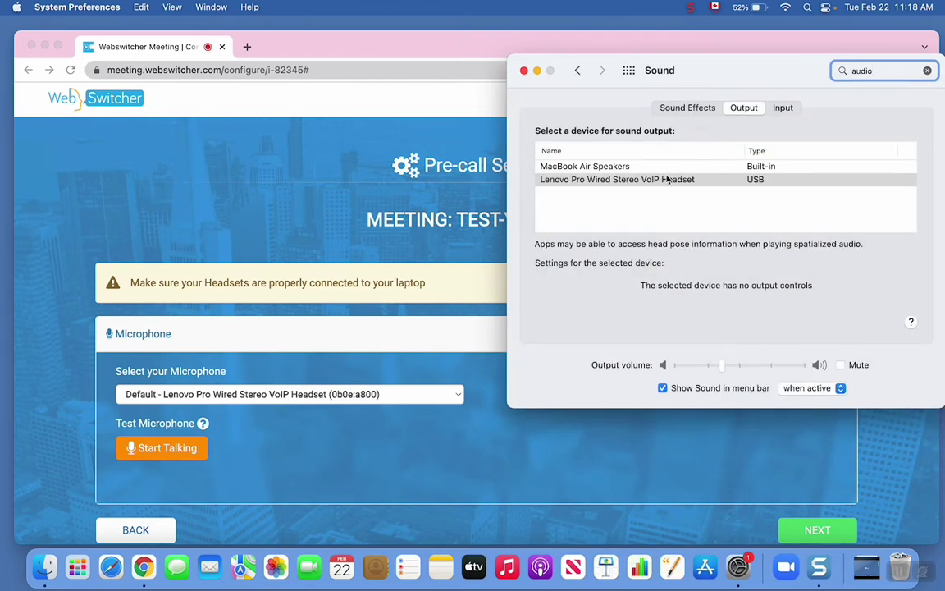
{"action": "left_click", "coordinate": [726, 184]}
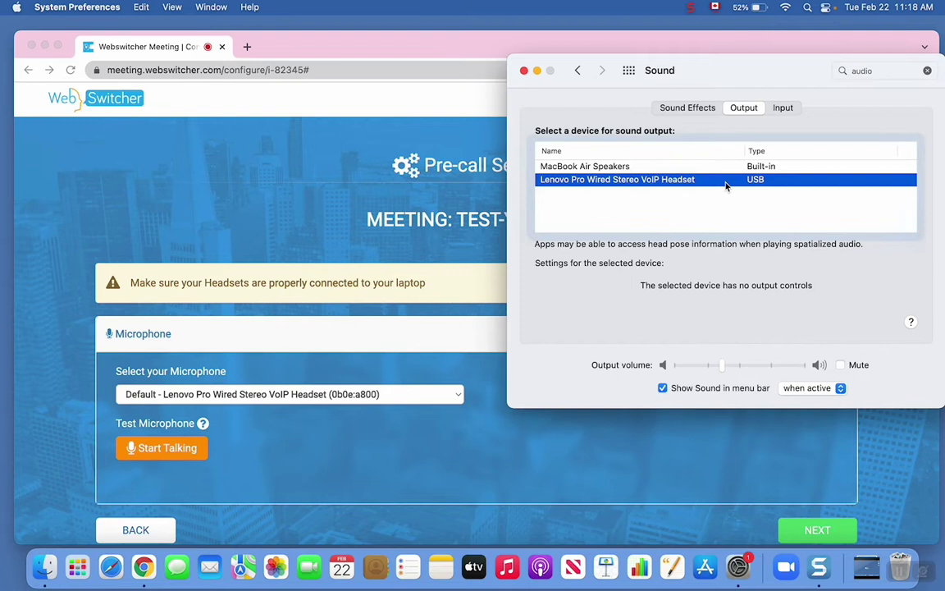
{"action": "left_click", "coordinate": [783, 108]}
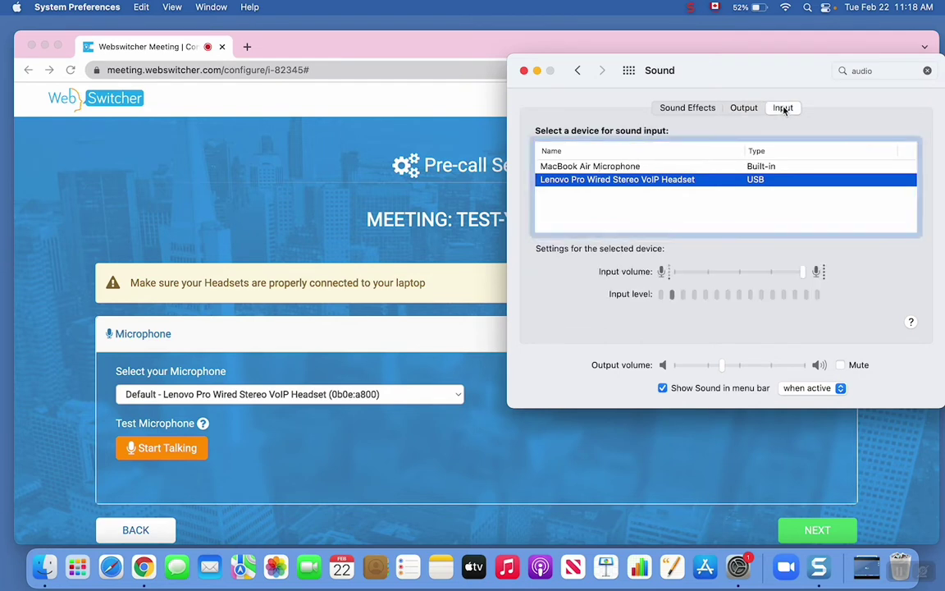
{"action": "left_click", "coordinate": [526, 72]}
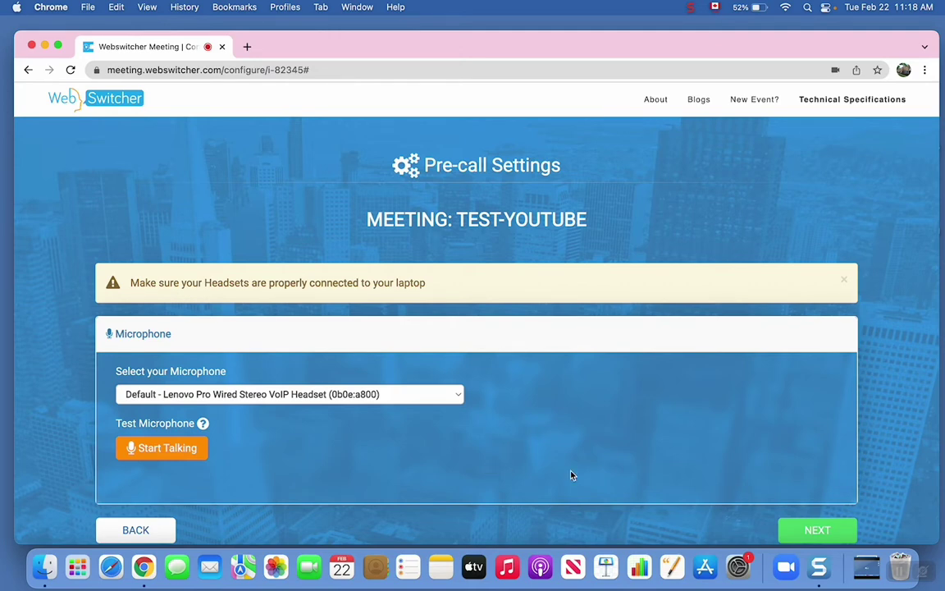
Continue past the headset test, leave only EN and ES as outgoing channels, and JOIN NOW
{"action": "left_click", "coordinate": [818, 530]}
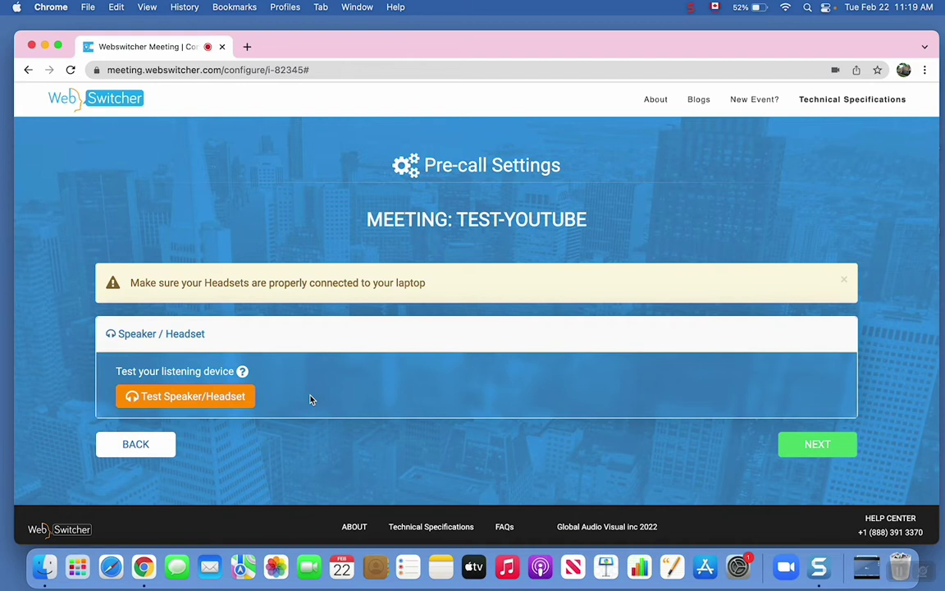
{"action": "left_click", "coordinate": [824, 447]}
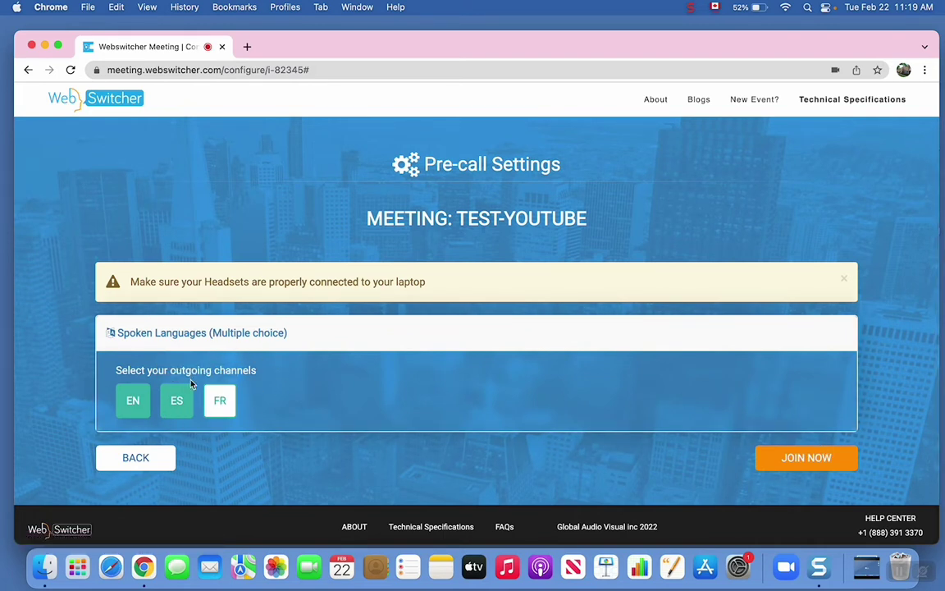
{"action": "left_click", "coordinate": [170, 408]}
{"action": "left_click", "coordinate": [179, 406]}
{"action": "left_click", "coordinate": [220, 407]}
{"action": "left_click", "coordinate": [220, 407]}
{"action": "left_click", "coordinate": [174, 408]}
{"action": "left_click", "coordinate": [133, 407]}
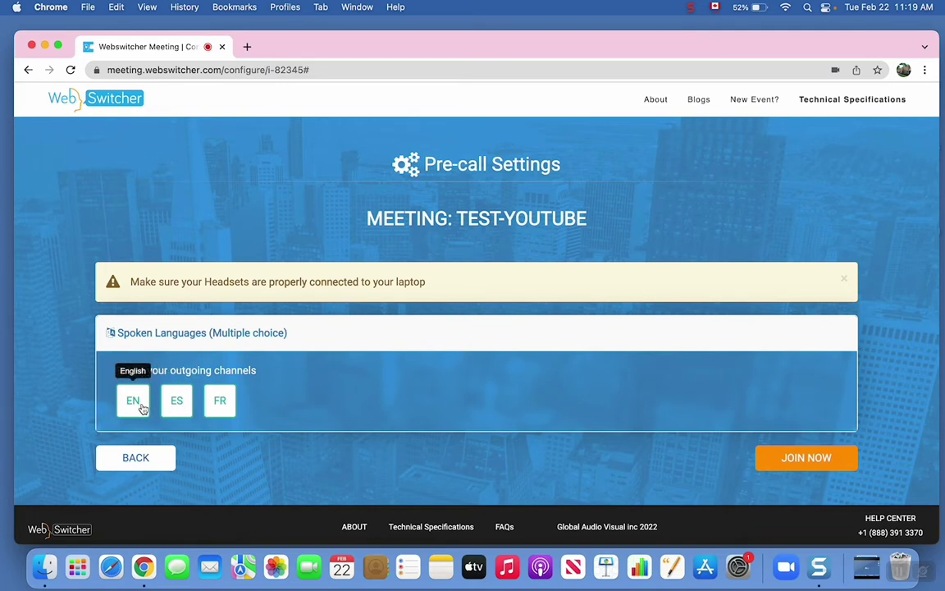
{"action": "left_click", "coordinate": [137, 407]}
{"action": "left_click", "coordinate": [179, 405]}
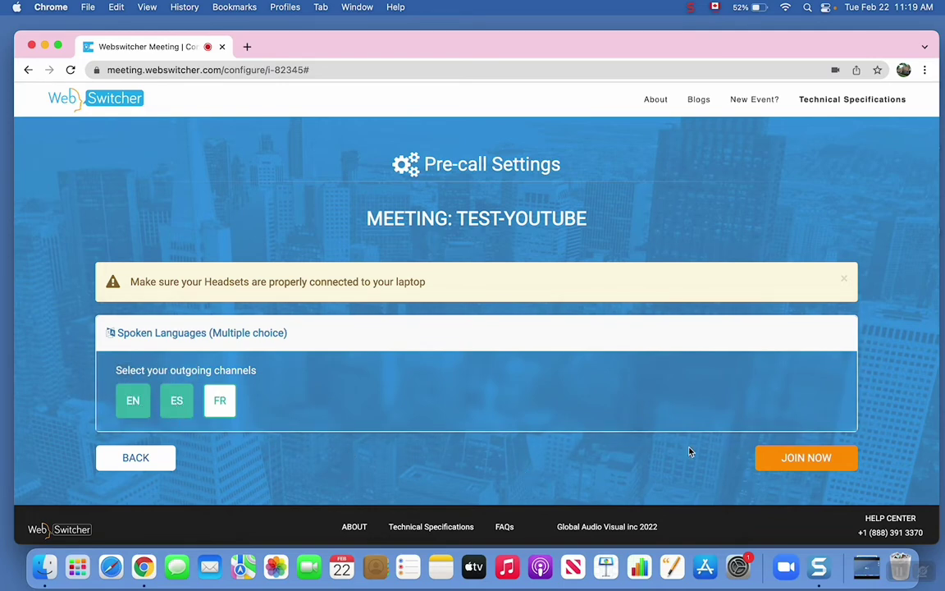
{"action": "left_click", "coordinate": [798, 459]}
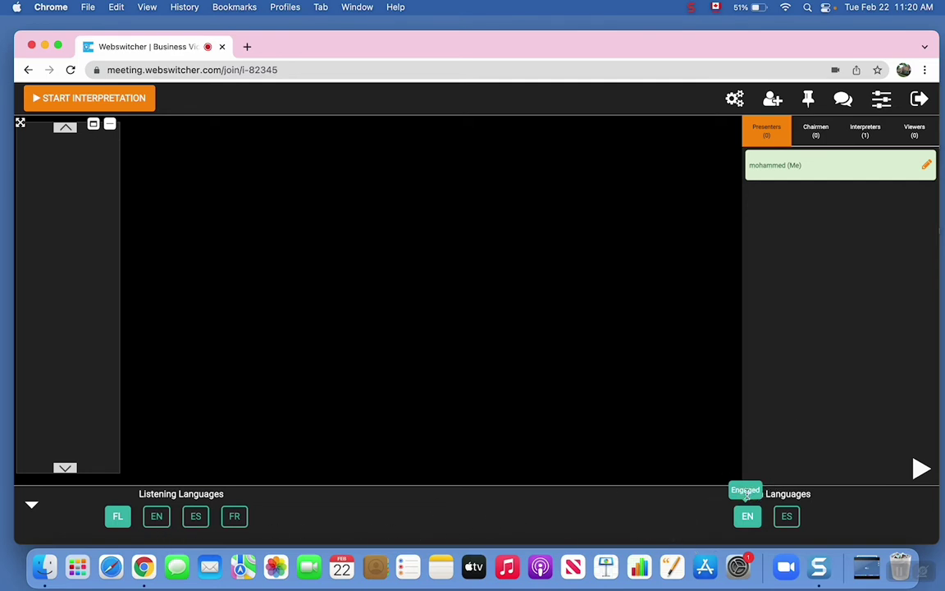
Toggle EN on and off, then select FR and FL as the listening languages
{"action": "left_click", "coordinate": [162, 514]}
{"action": "left_click", "coordinate": [159, 516]}
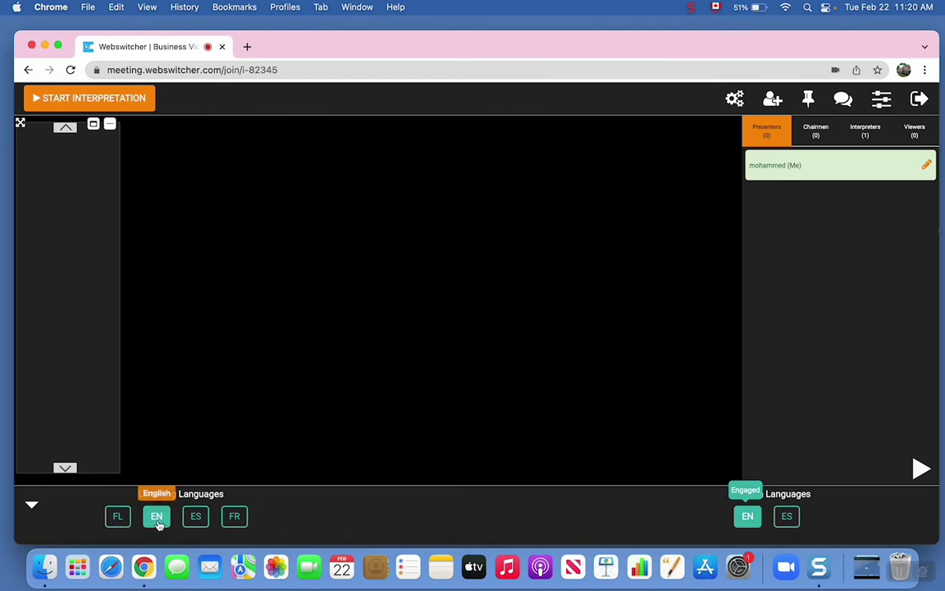
{"action": "left_click", "coordinate": [234, 516]}
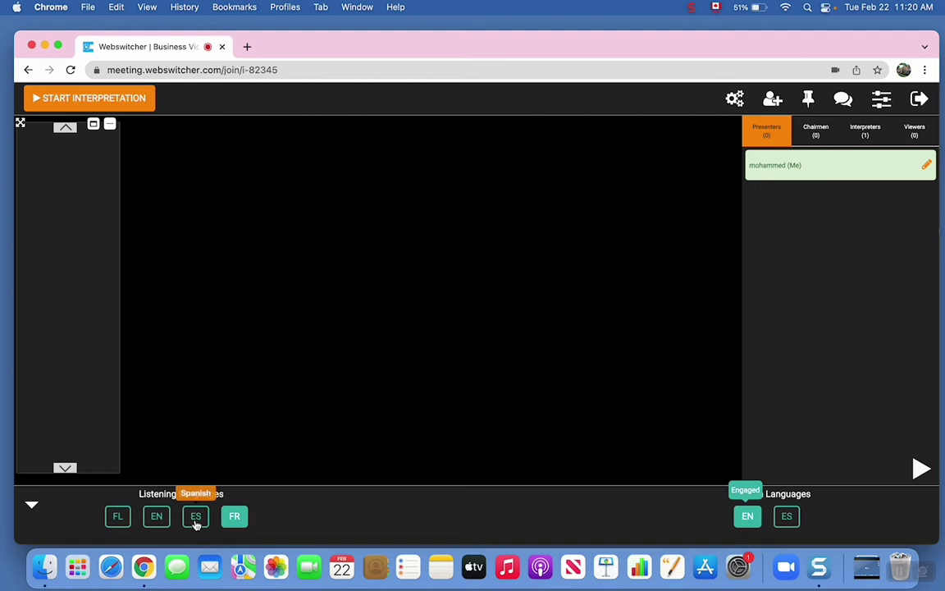
{"action": "left_click", "coordinate": [117, 517]}
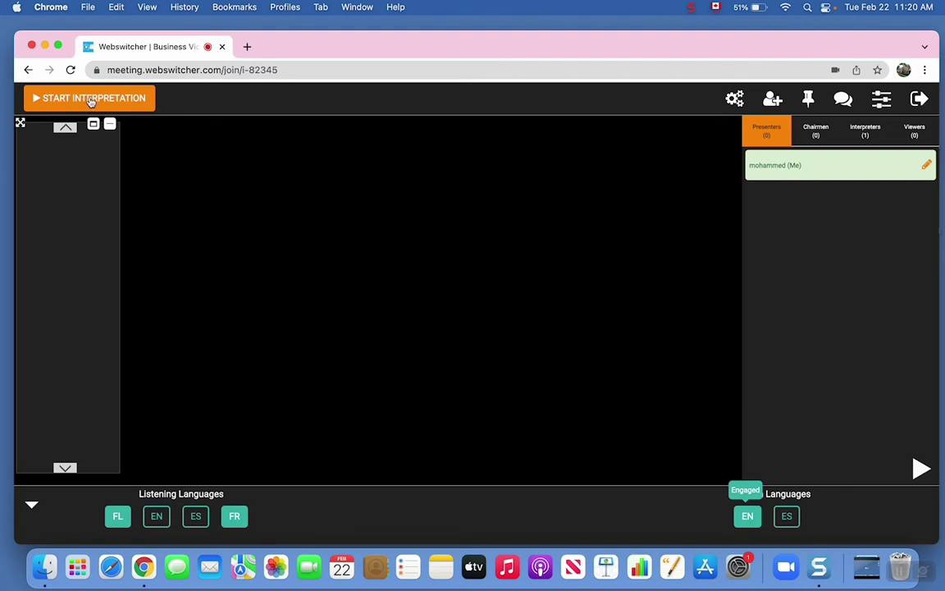
Start, stop and restart interpretation, show the Interpreters list, and reselect FR for listening
{"action": "left_click", "coordinate": [91, 100]}
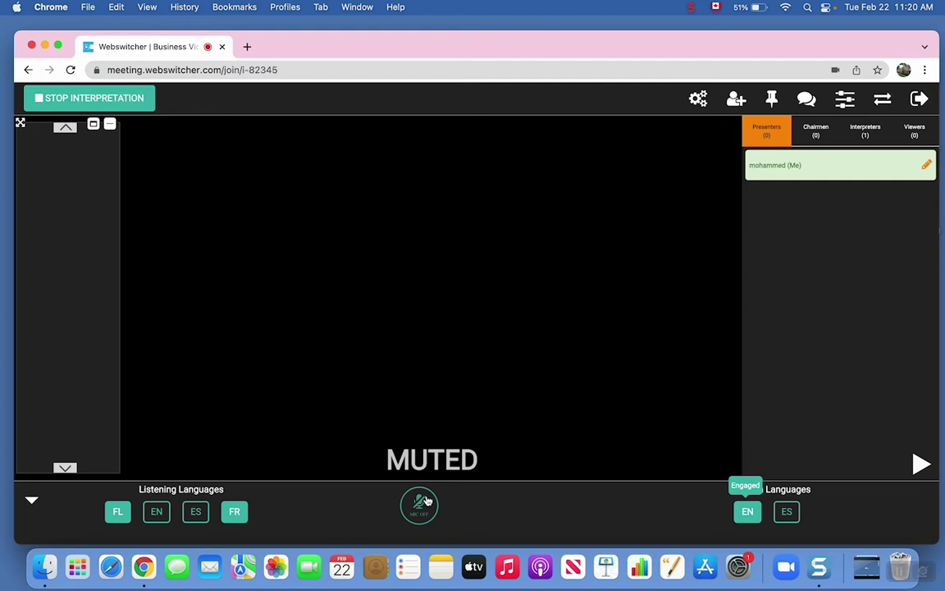
{"action": "left_click", "coordinate": [94, 101]}
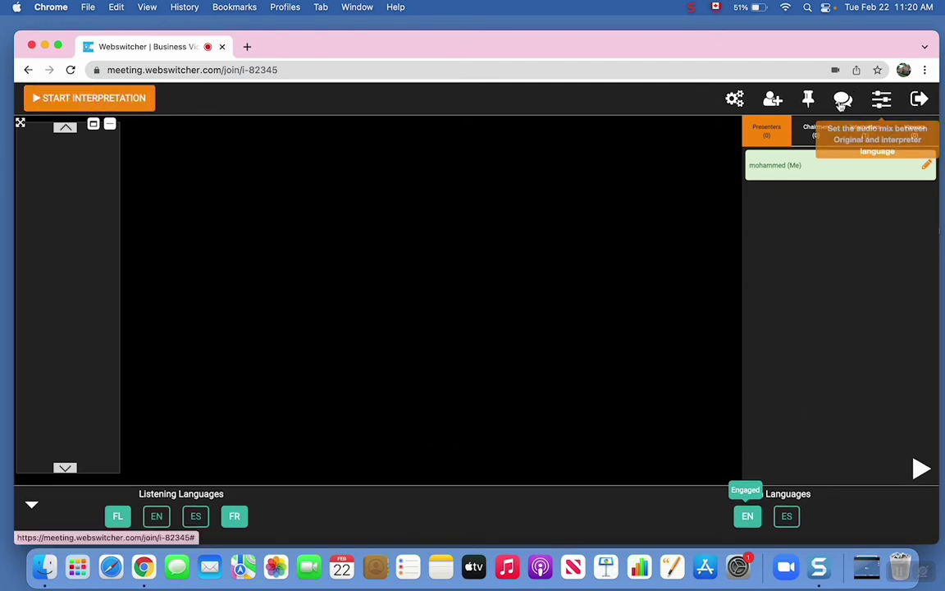
{"action": "left_click", "coordinate": [99, 102]}
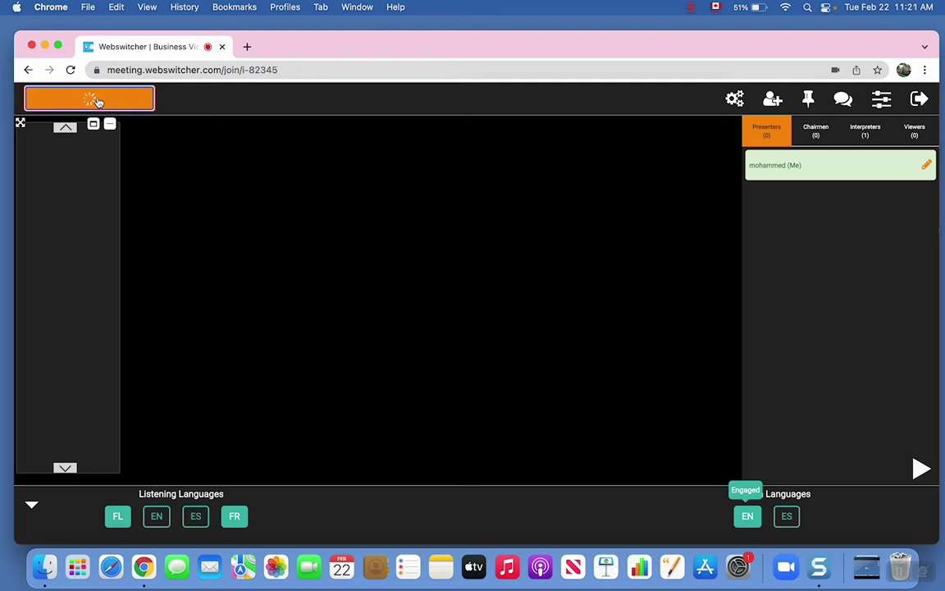
{"action": "left_click", "coordinate": [866, 135]}
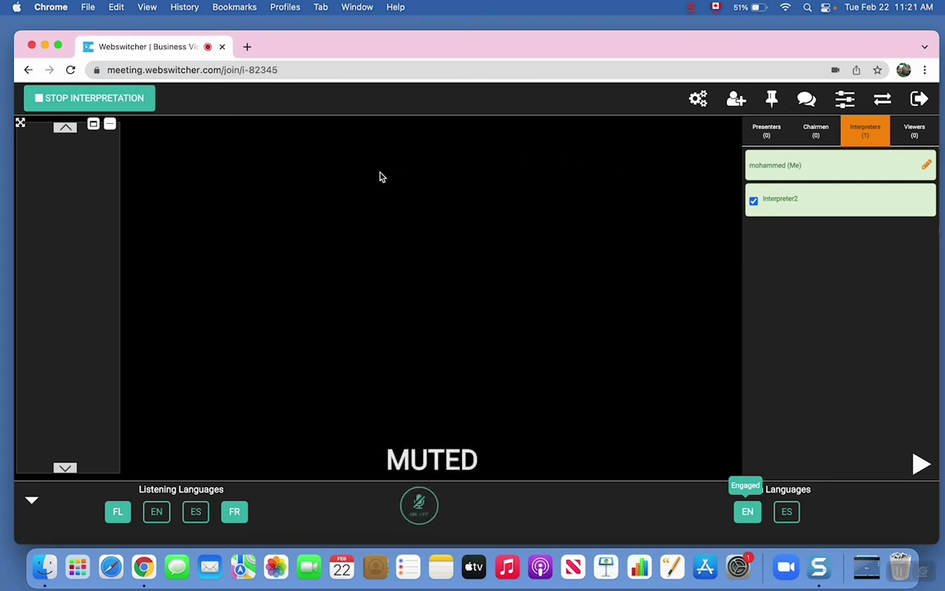
{"action": "left_click", "coordinate": [234, 513]}
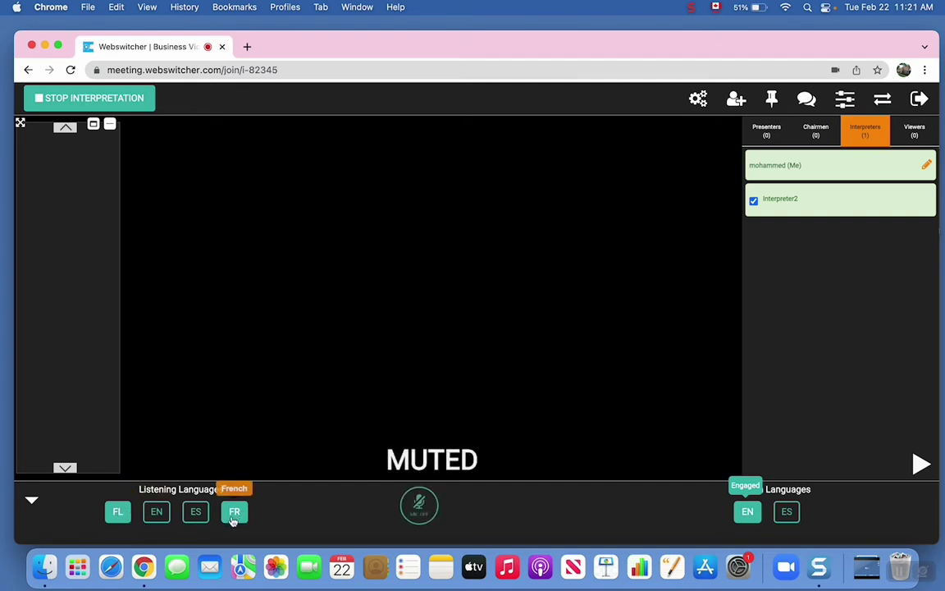
Lower the FL channel to about 85 in the audio mix, then close Volumes settings
{"action": "left_click", "coordinate": [845, 102]}
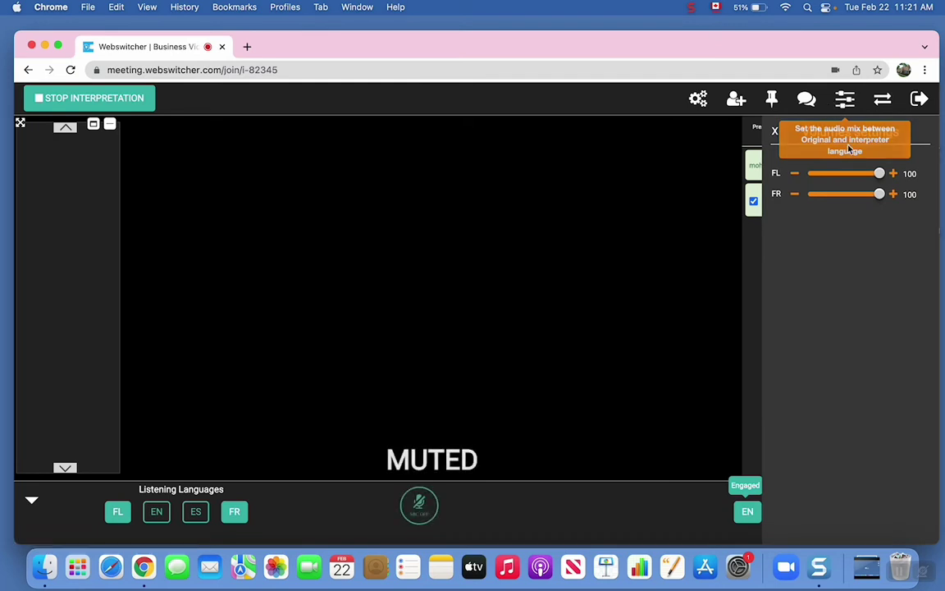
{"action": "left_click", "coordinate": [845, 99]}
{"action": "left_click", "coordinate": [845, 100]}
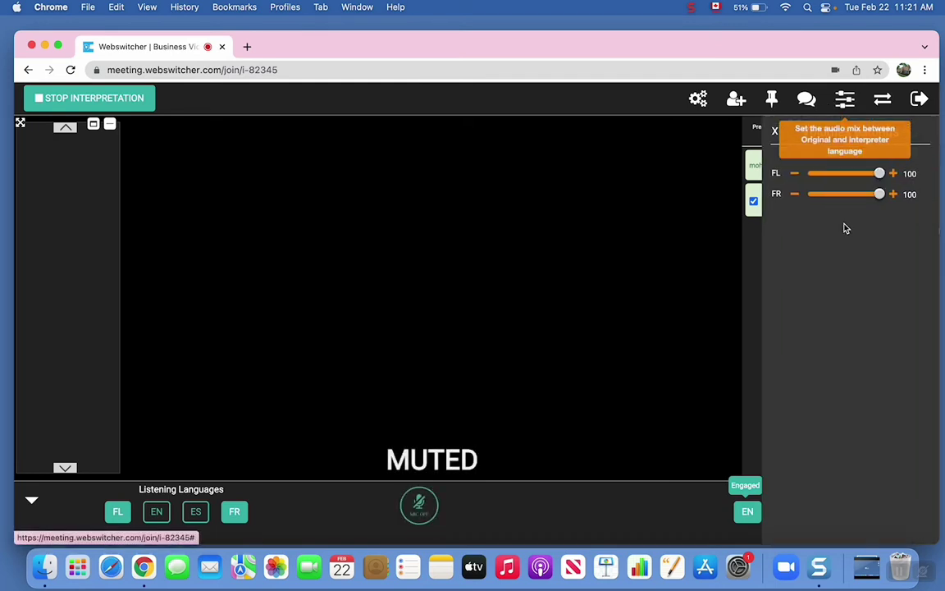
{"action": "left_click_drag", "start_coordinate": [880, 173], "coordinate": [884, 201]}
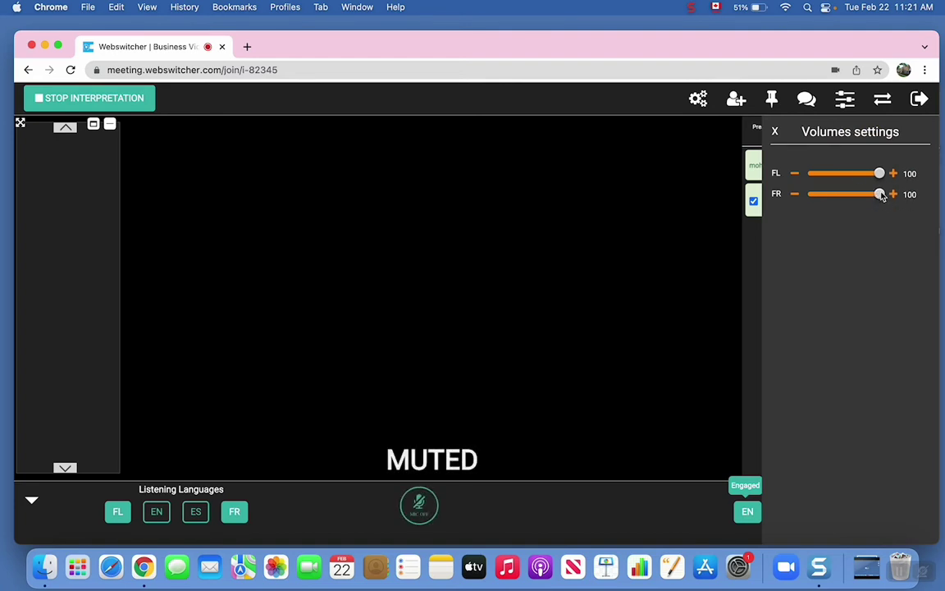
{"action": "left_click", "coordinate": [776, 133]}
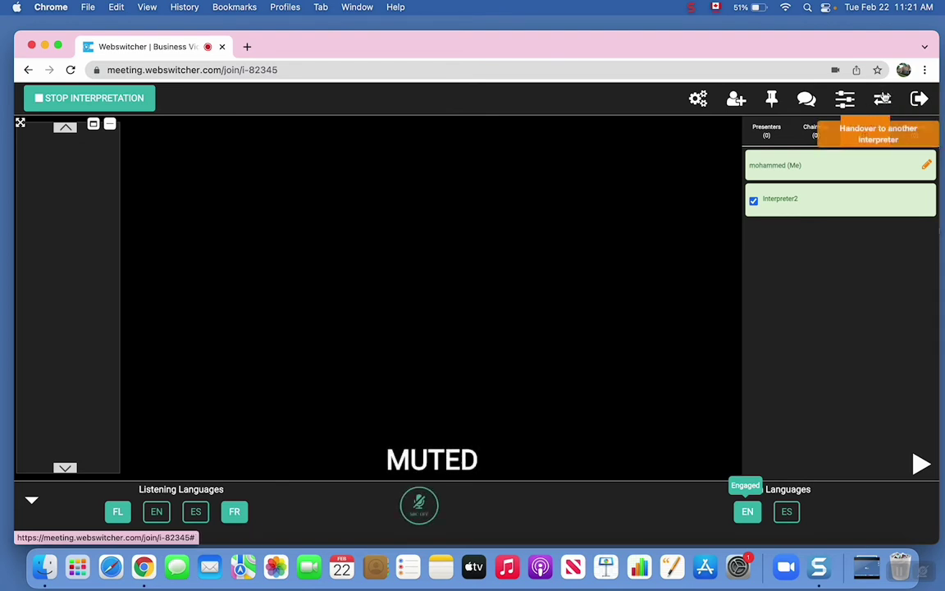
Attempt a handover to Interpreter2 from the handover options, then close them
{"action": "left_click", "coordinate": [886, 100]}
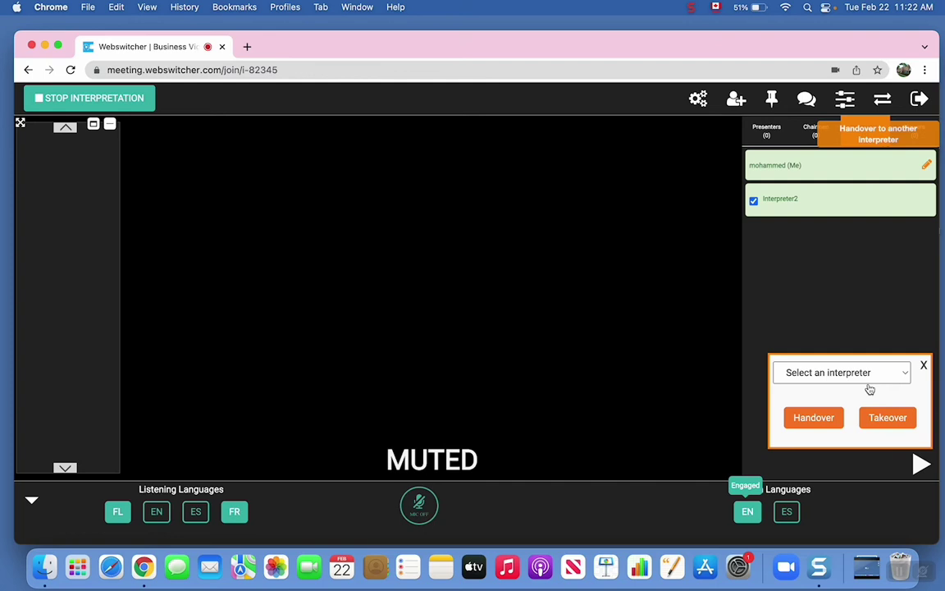
{"action": "left_click", "coordinate": [812, 378]}
{"action": "left_click", "coordinate": [805, 389]}
{"action": "left_click", "coordinate": [811, 418]}
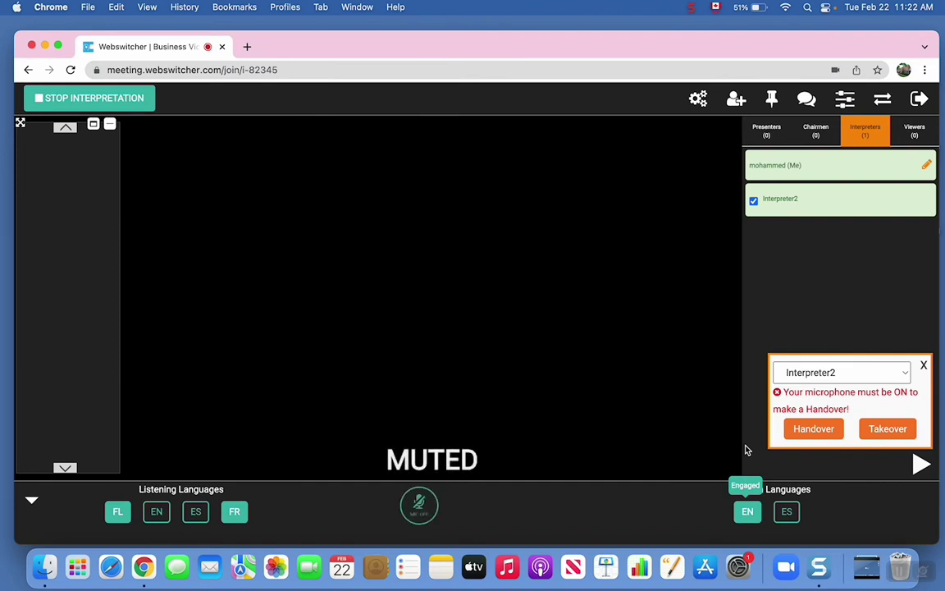
{"action": "left_click", "coordinate": [924, 367]}
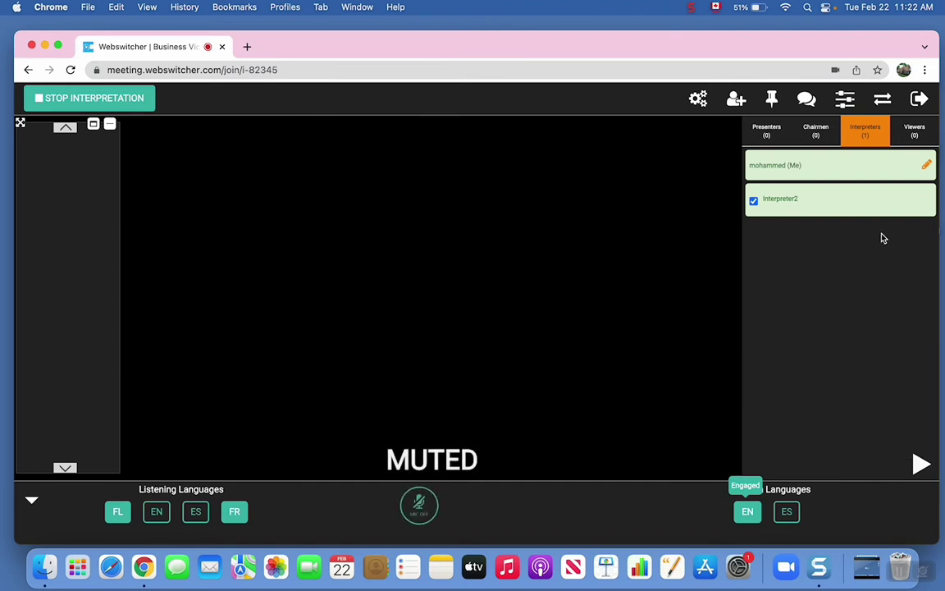
Request a takeover from Interpreter2 via the handover options
{"action": "left_click", "coordinate": [881, 102]}
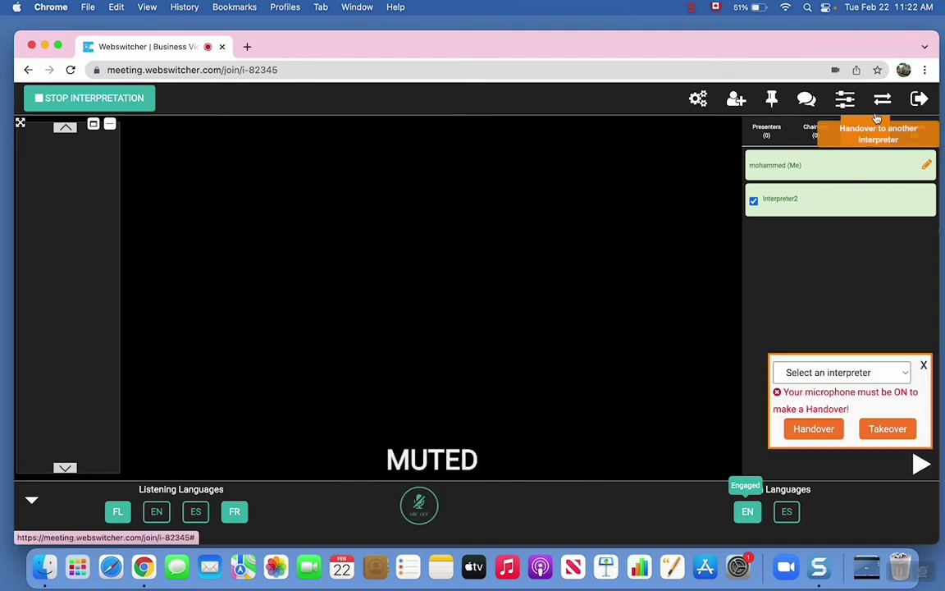
{"action": "left_click", "coordinate": [903, 374]}
{"action": "left_click", "coordinate": [834, 391]}
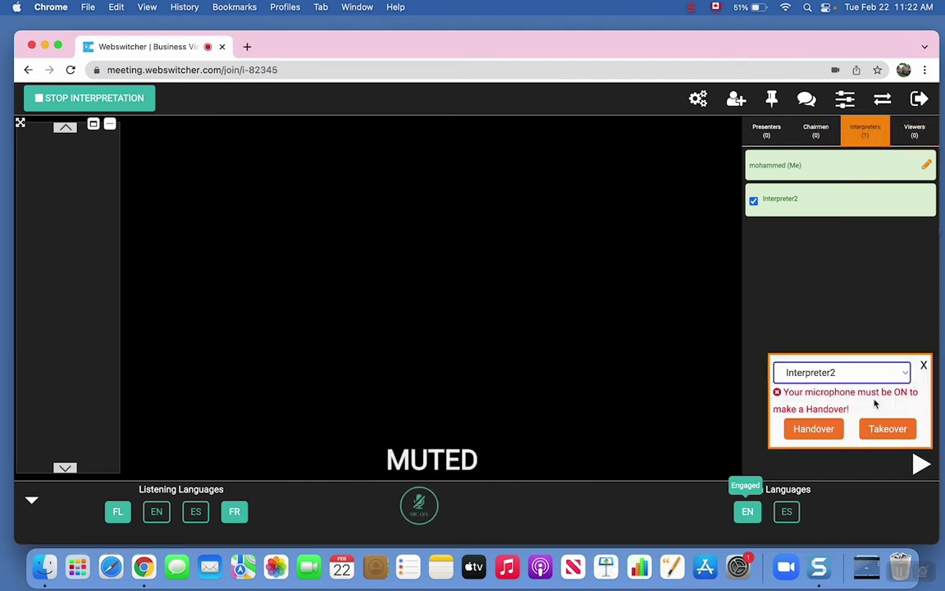
{"action": "left_click", "coordinate": [891, 431]}
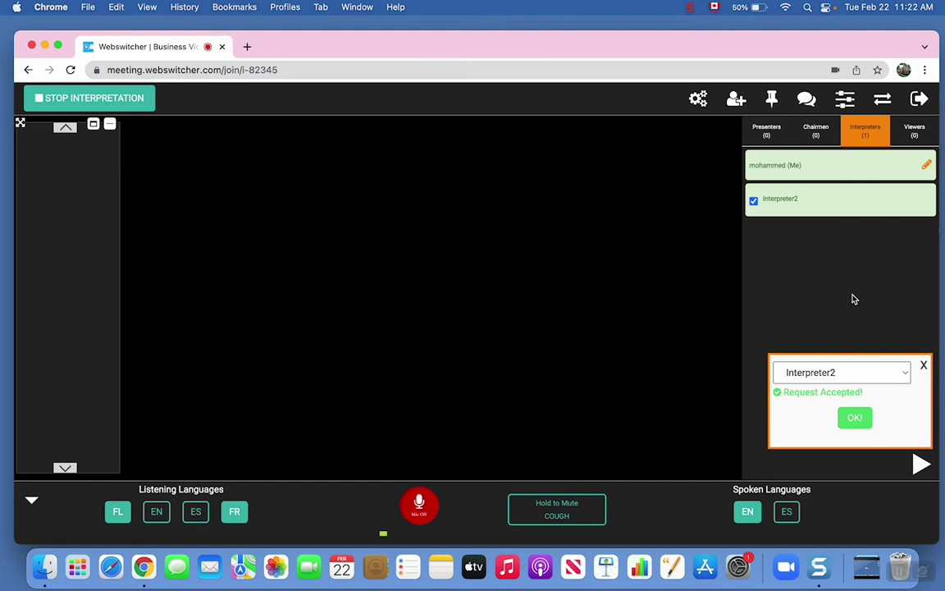
Acknowledge the earlier takeover, accept Interpreter2's takeover request, and switch the microphone on
{"action": "left_click", "coordinate": [855, 417]}
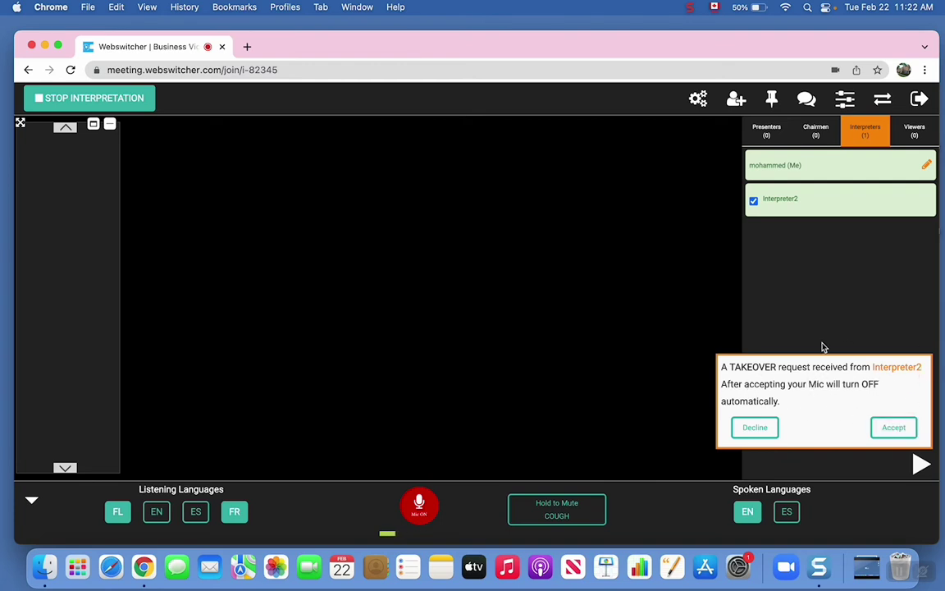
{"action": "left_click", "coordinate": [891, 427]}
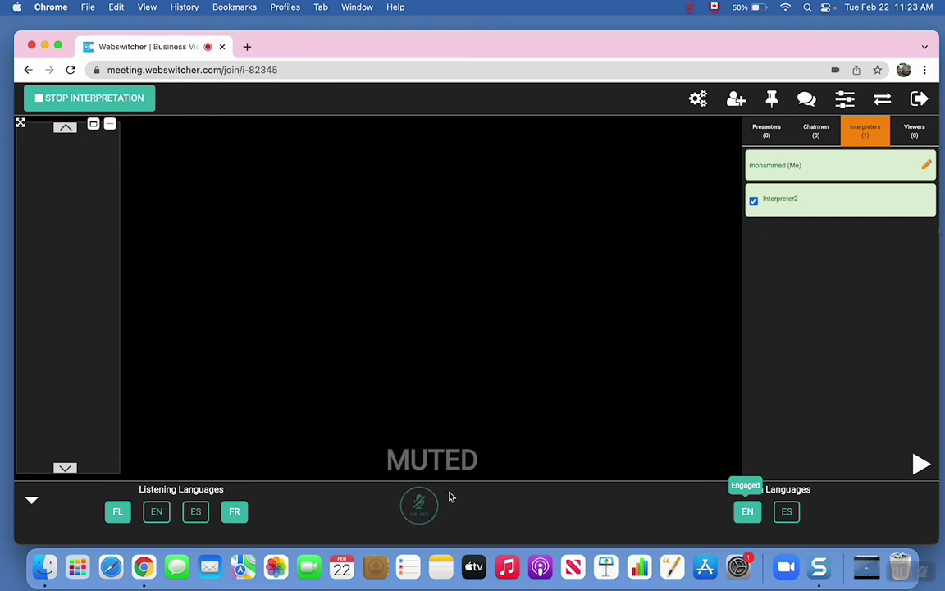
{"action": "left_click", "coordinate": [419, 511]}
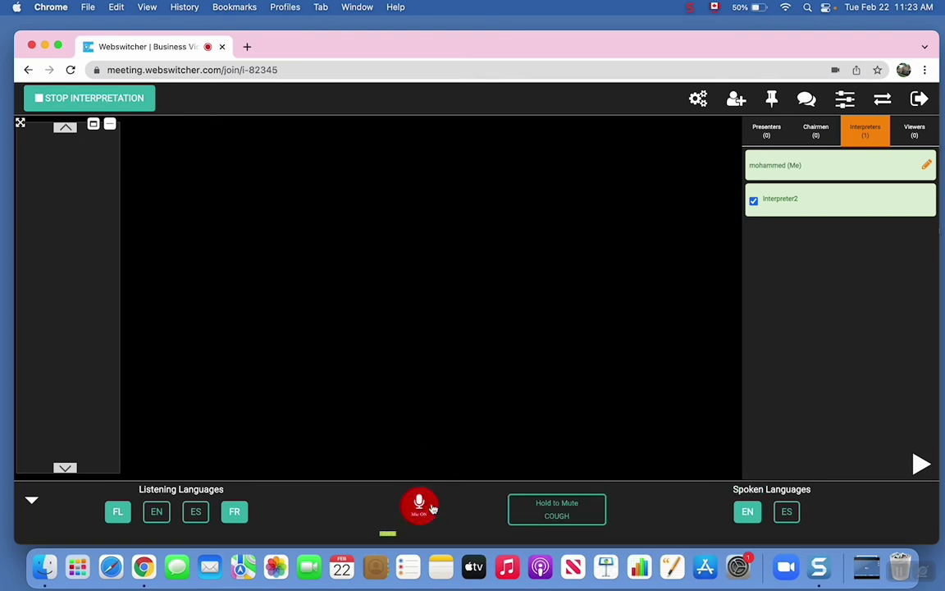
Send a handover request to Interpreter2 and dismiss the acceptance confirmation
{"action": "left_click", "coordinate": [870, 133]}
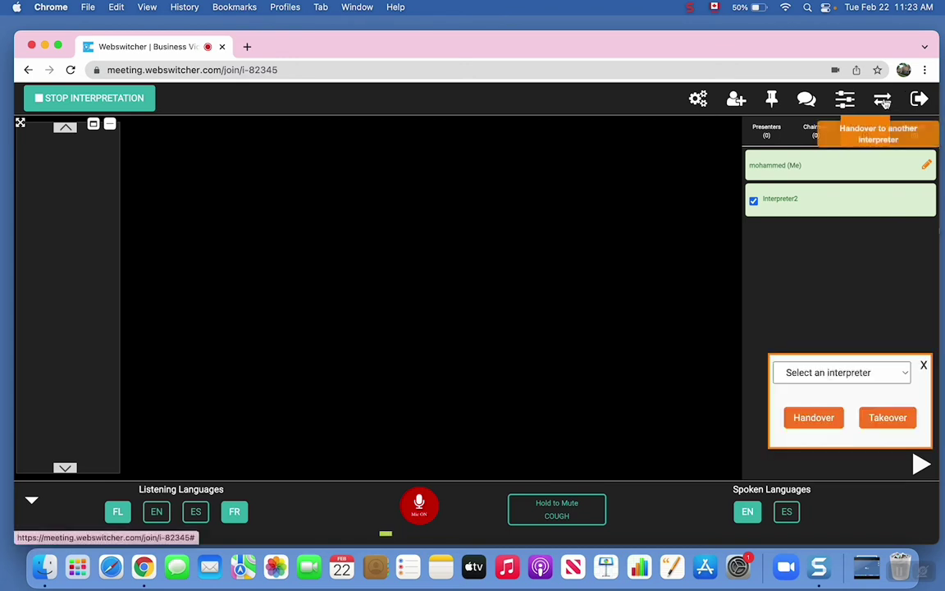
{"action": "left_click", "coordinate": [833, 373]}
{"action": "left_click", "coordinate": [827, 388]}
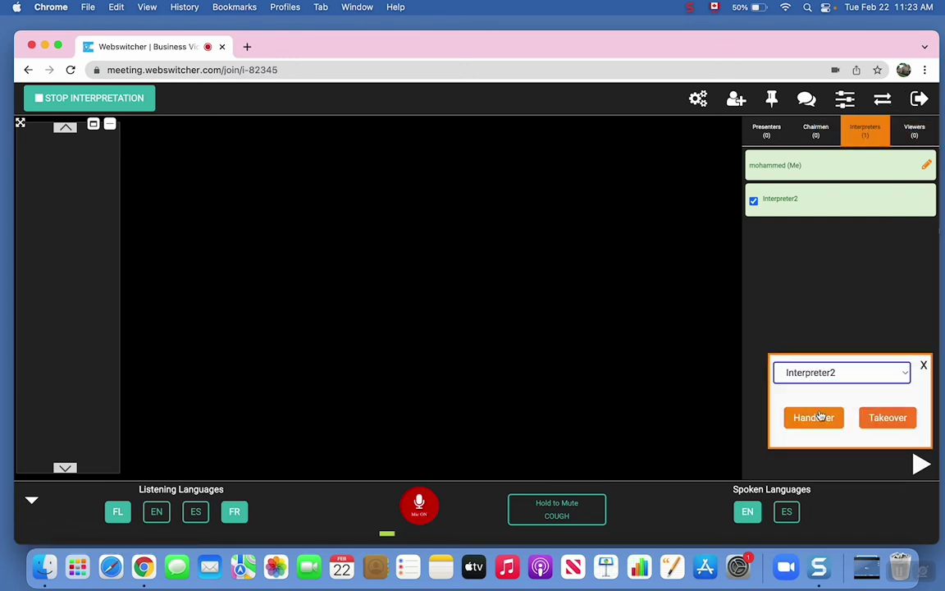
{"action": "left_click", "coordinate": [813, 420]}
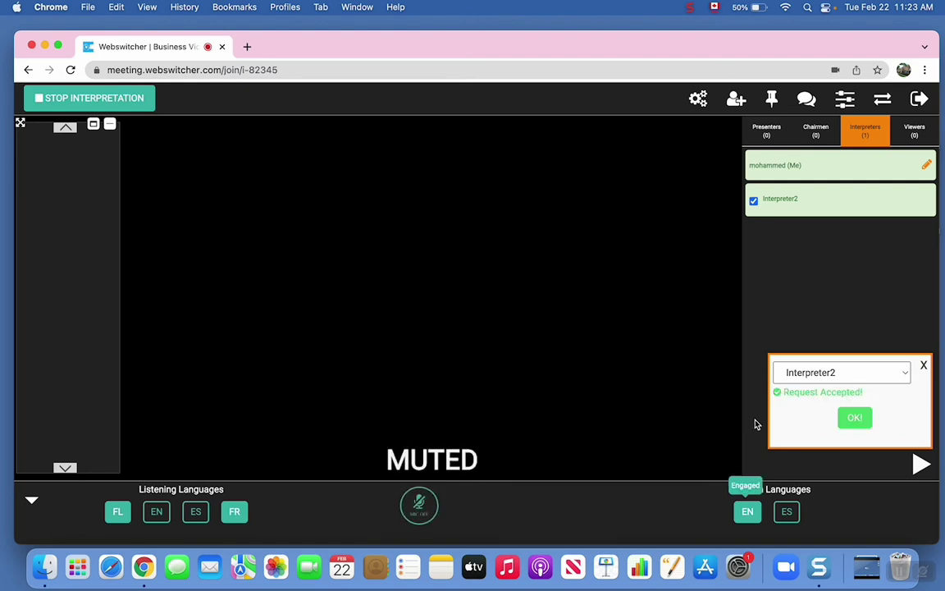
{"action": "left_click", "coordinate": [859, 420]}
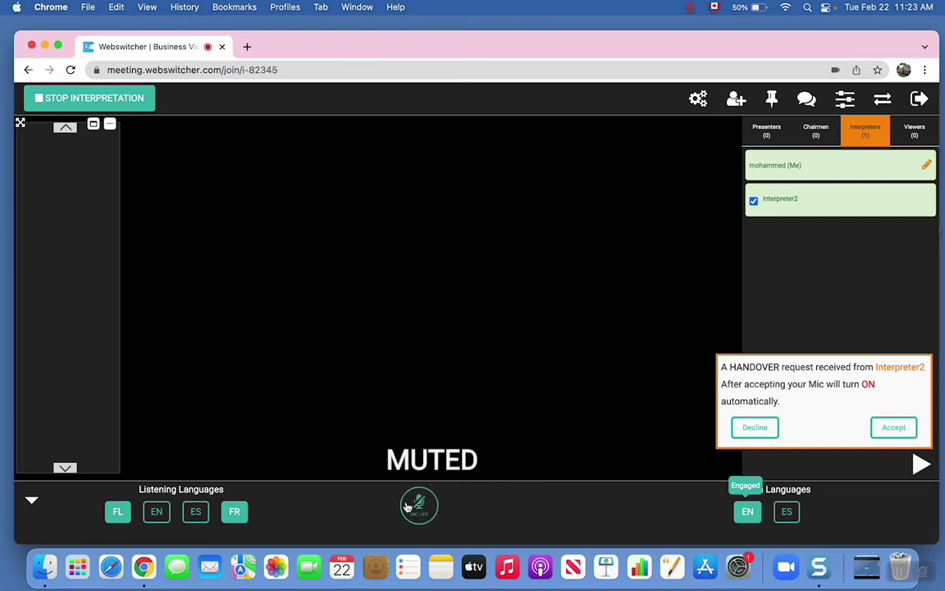
Accept Interpreter2's incoming handover request to put your microphone live again
{"action": "left_click", "coordinate": [893, 427]}
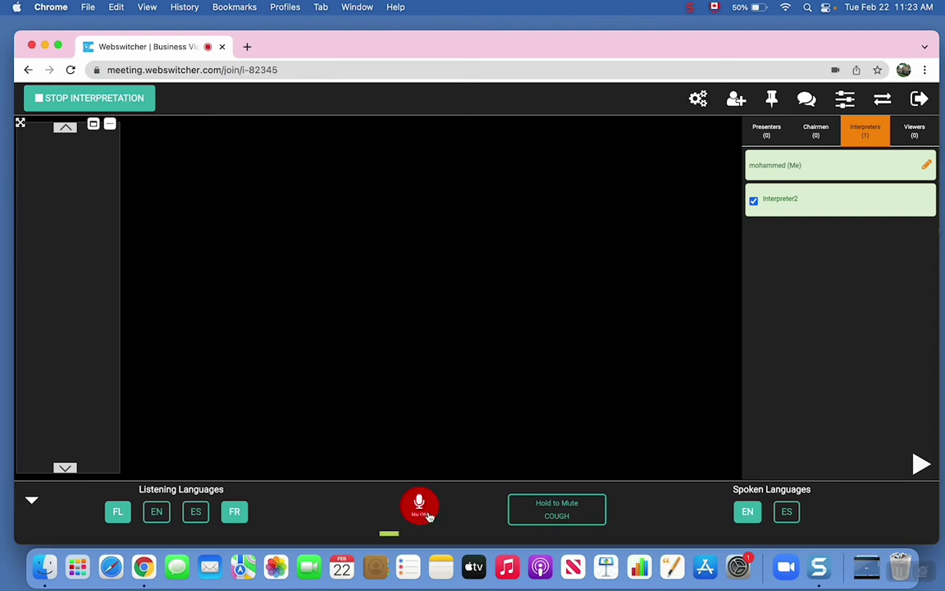
{"action": "left_click", "coordinate": [427, 515]}
{"action": "left_click", "coordinate": [419, 507]}
{"action": "left_click", "coordinate": [419, 507]}
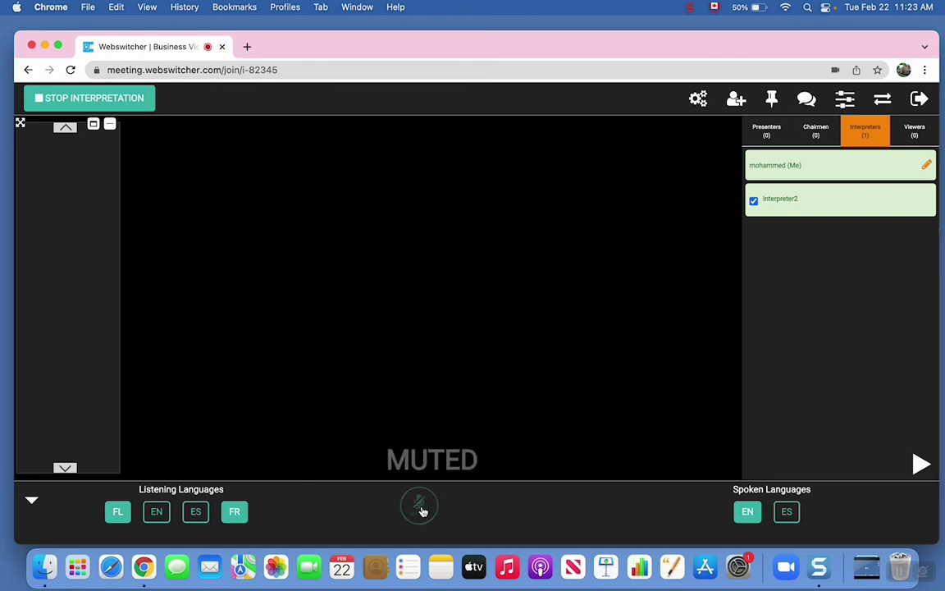
{"action": "left_click", "coordinate": [420, 507]}
{"action": "left_click", "coordinate": [420, 507]}
{"action": "left_click", "coordinate": [419, 508]}
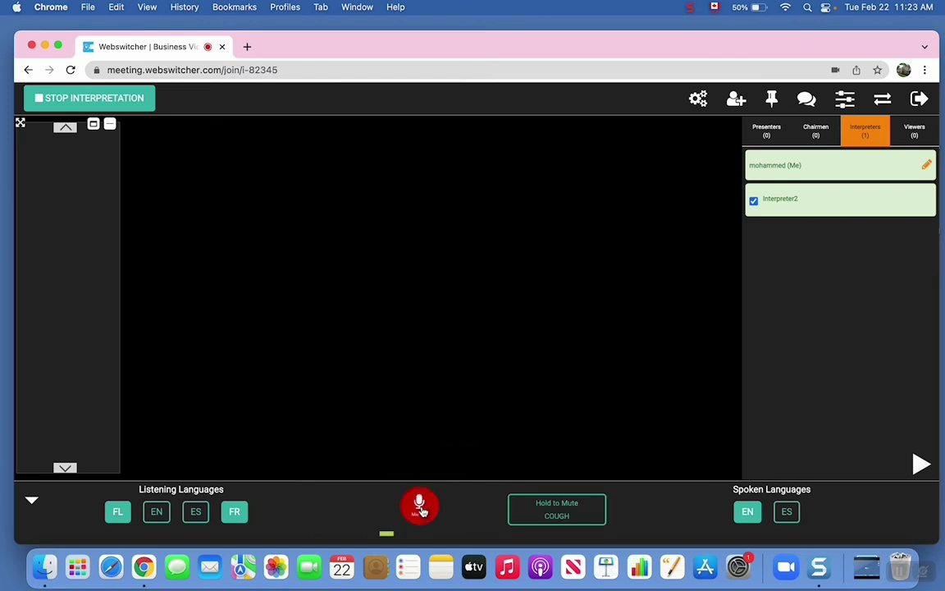
{"action": "left_click", "coordinate": [420, 507]}
{"action": "key", "text": "space"}
{"action": "key", "text": "space"}
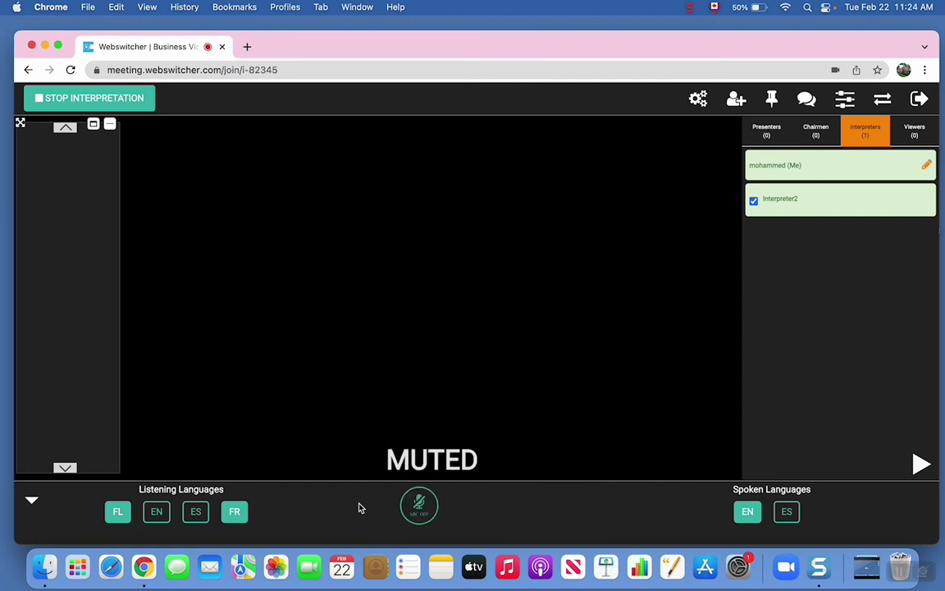
{"action": "key", "text": "space"}
{"action": "key", "text": "space"}
{"action": "key", "text": "space"}
{"action": "key", "text": "space"}
{"action": "key", "text": "space"}
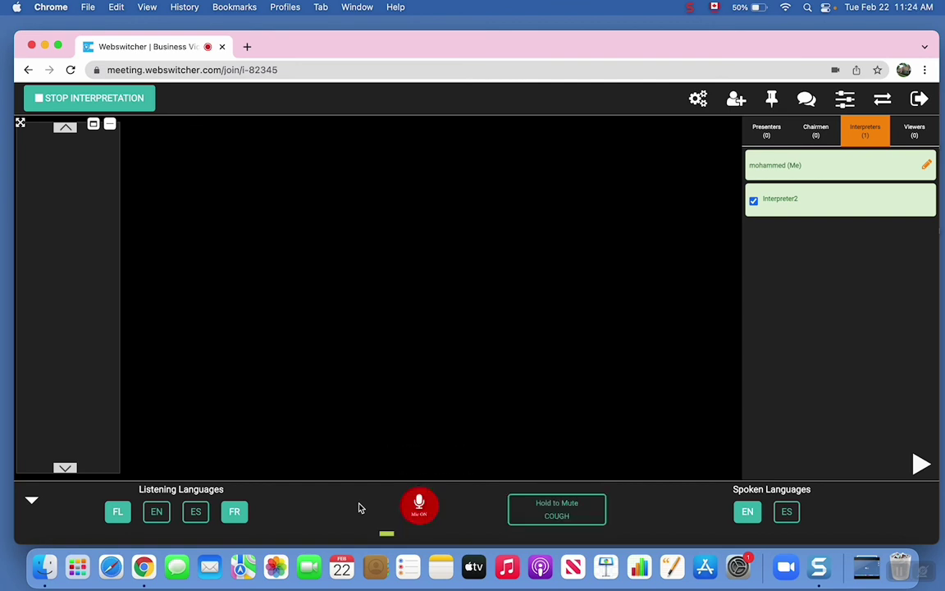
{"action": "key", "text": "space"}
{"action": "key", "text": "space"}
{"action": "key", "text": "space"}
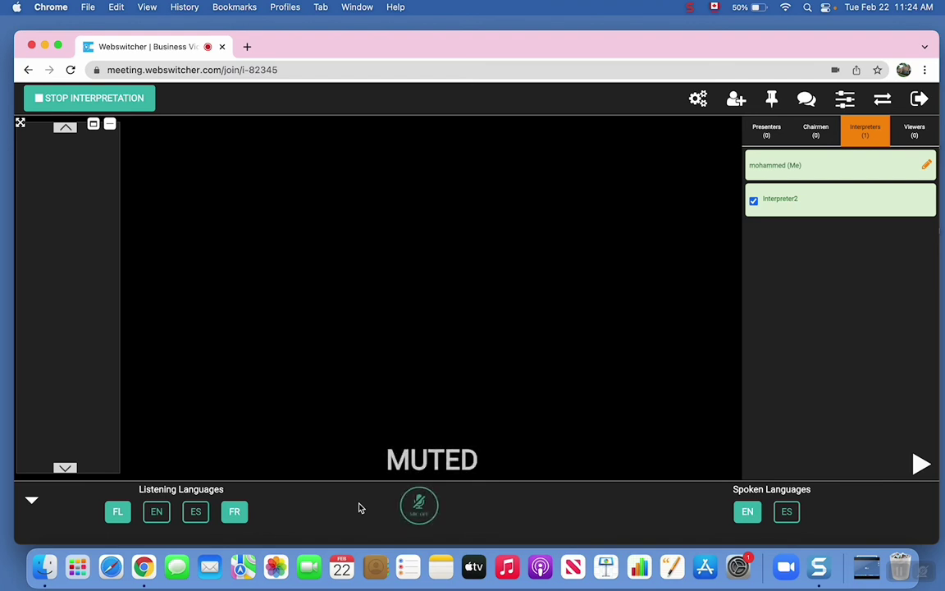
{"action": "key", "text": "space"}
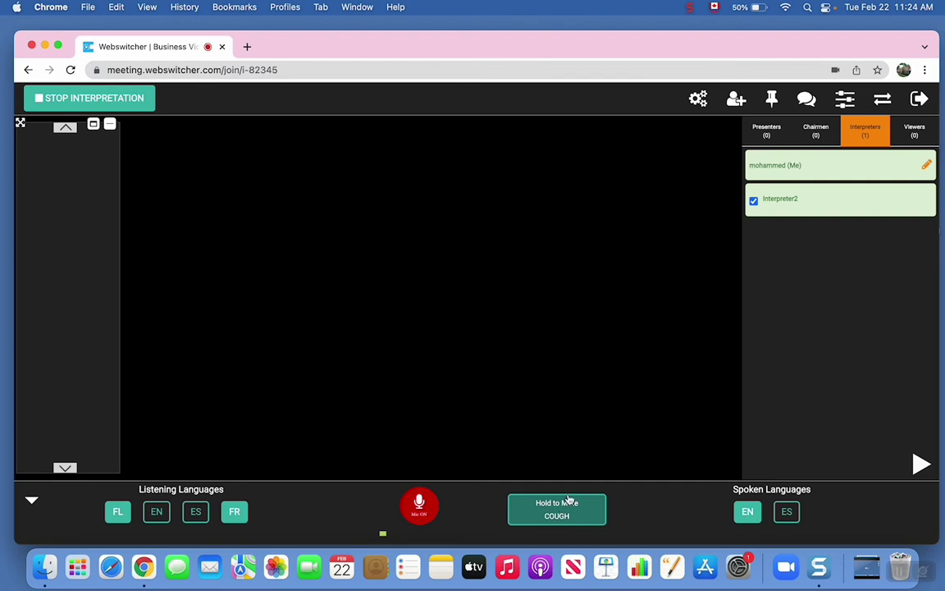
{"action": "left_click", "coordinate": [568, 498]}
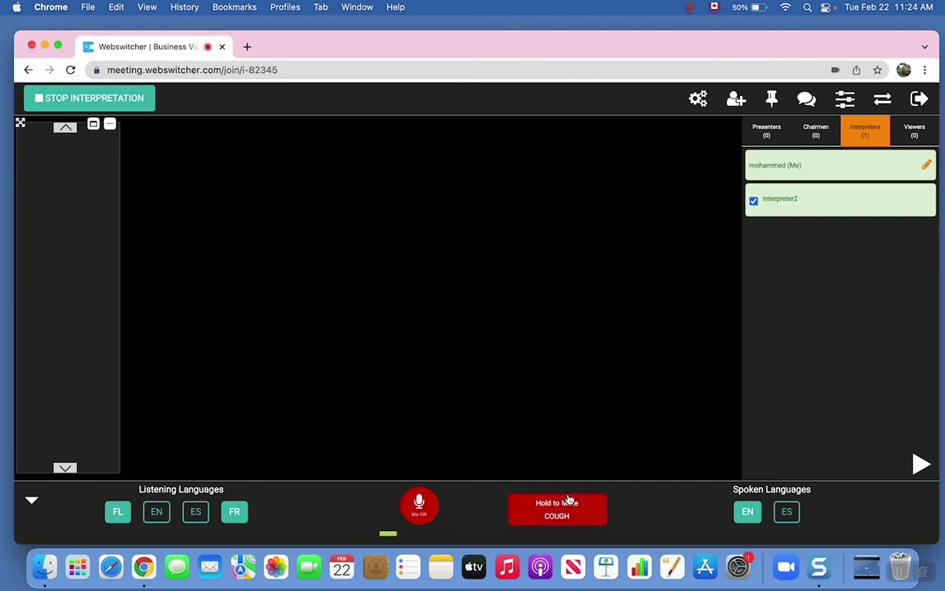
{"action": "left_click", "coordinate": [569, 499]}
{"action": "left_click", "coordinate": [554, 514]}
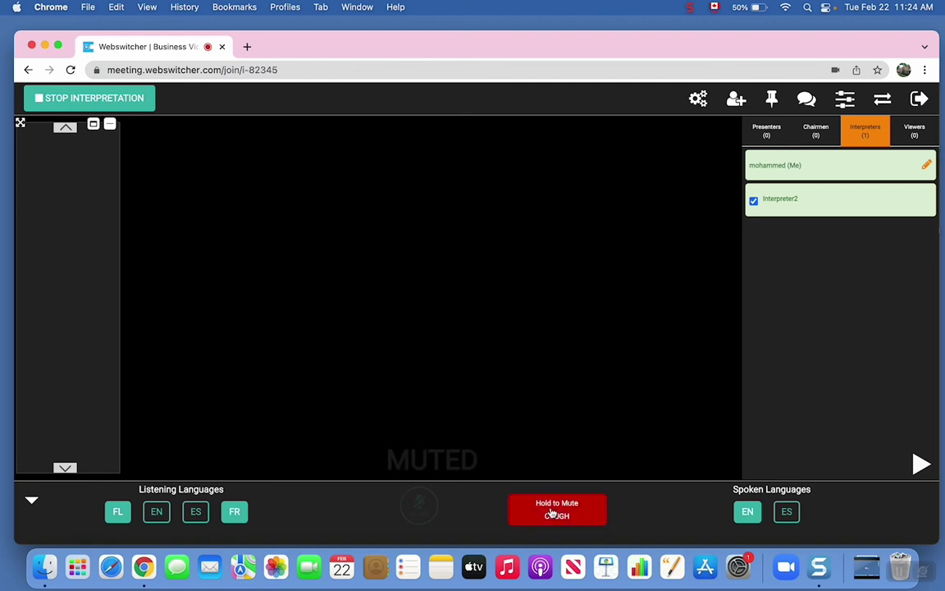
{"action": "left_click", "coordinate": [552, 513]}
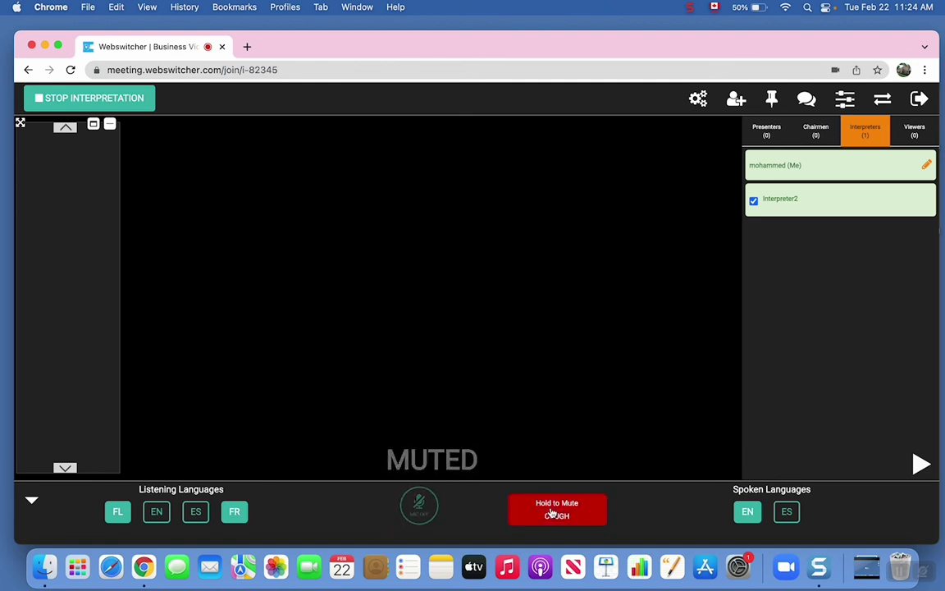
{"action": "left_click", "coordinate": [787, 512]}
{"action": "left_click", "coordinate": [747, 511]}
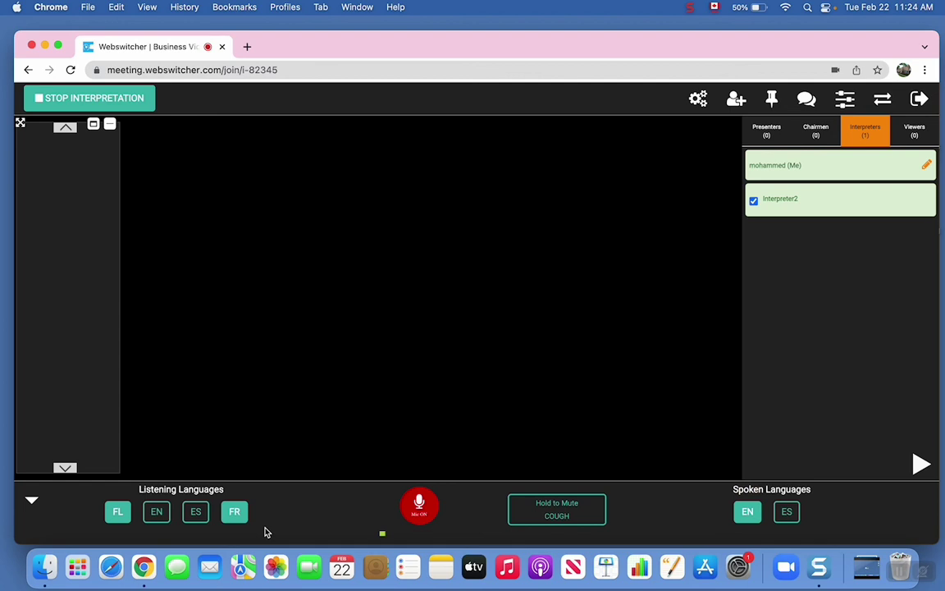
Open the chat panel, look through the Private, Support and Public tabs, and end on Private
{"action": "left_click", "coordinate": [808, 100]}
{"action": "left_click", "coordinate": [829, 236]}
{"action": "left_click", "coordinate": [902, 236]}
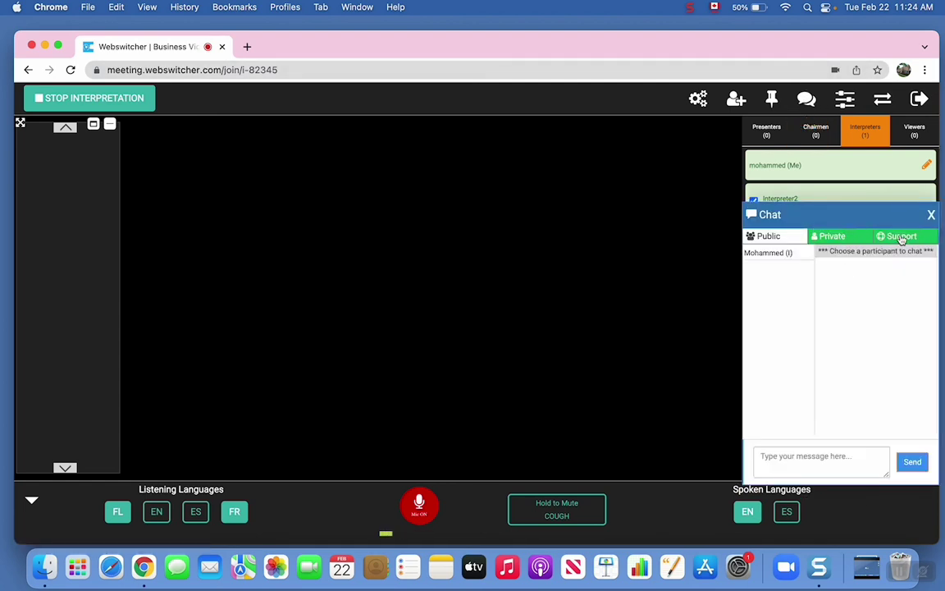
{"action": "left_click", "coordinate": [831, 236]}
{"action": "left_click", "coordinate": [770, 236]}
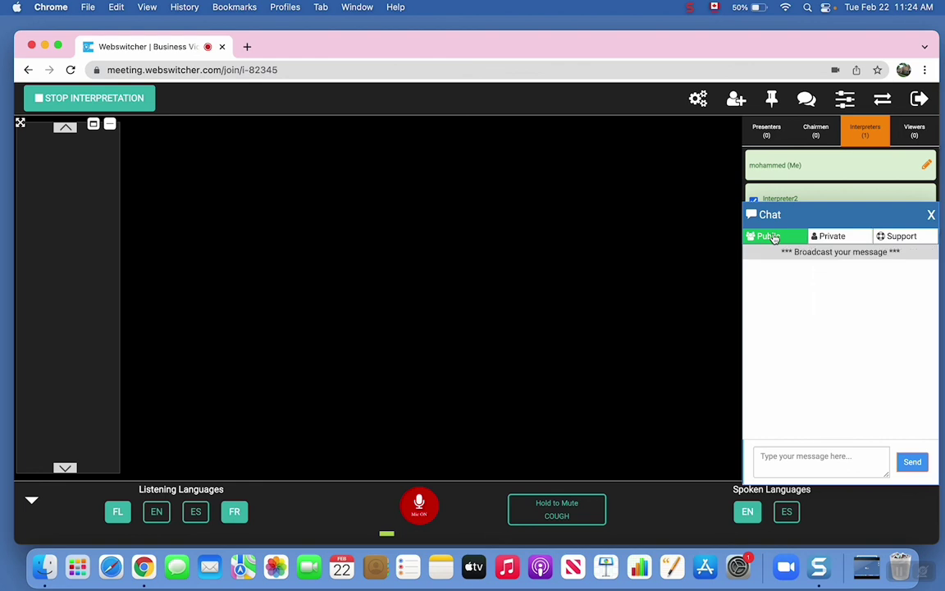
{"action": "left_click", "coordinate": [835, 237]}
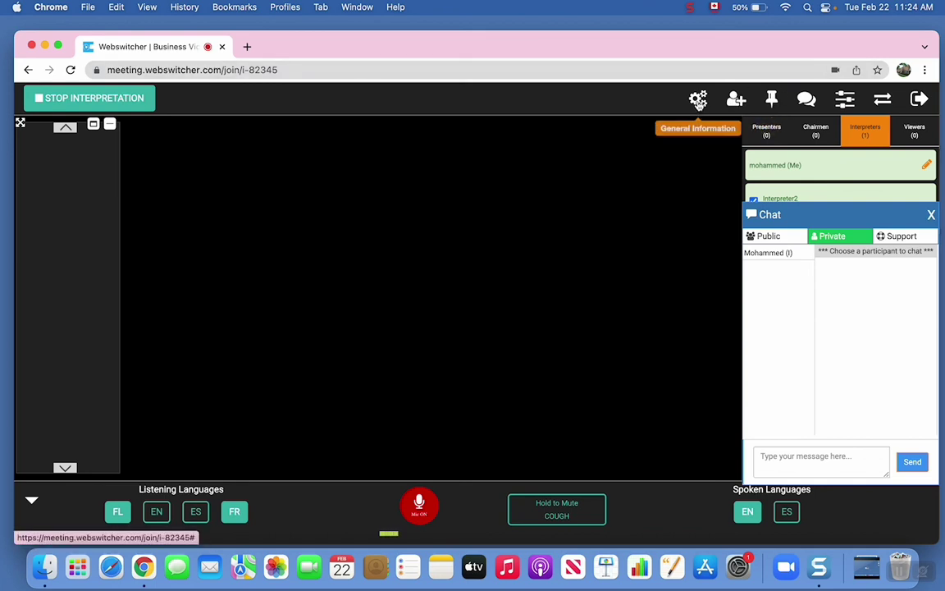
Open General Information, close the chat panel, and keep the default Lenovo headset as microphone
{"action": "left_click", "coordinate": [698, 100]}
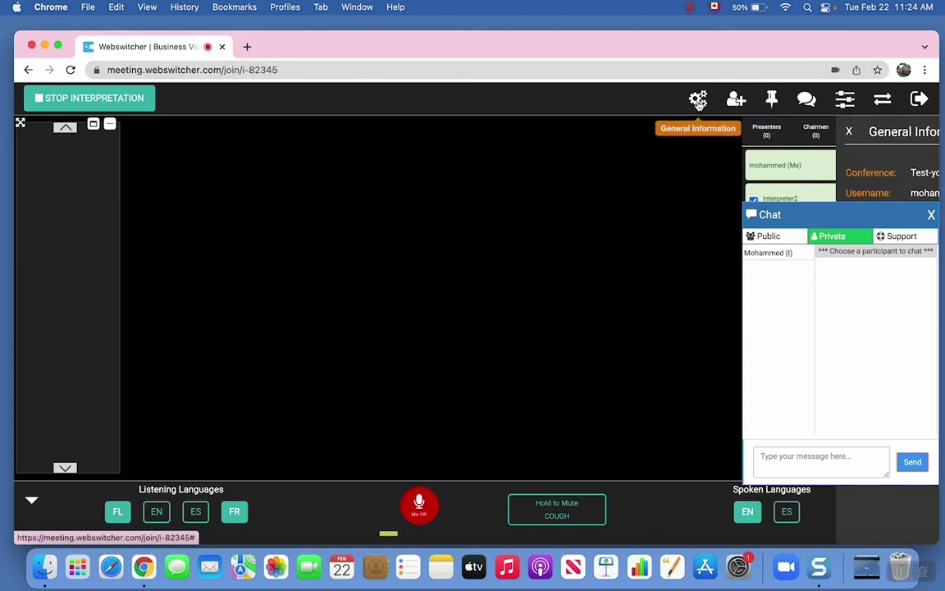
{"action": "left_click", "coordinate": [932, 215]}
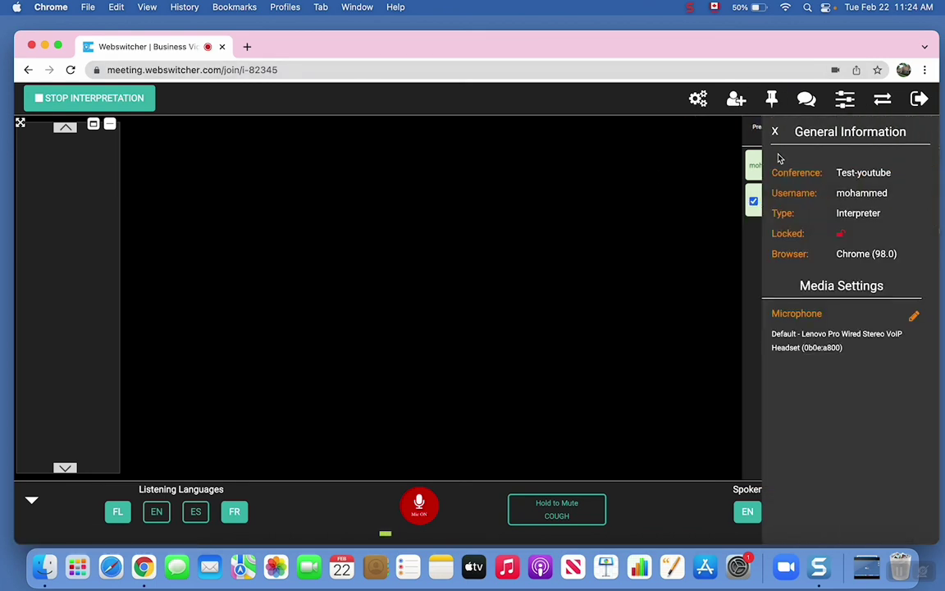
{"action": "left_click", "coordinate": [914, 316]}
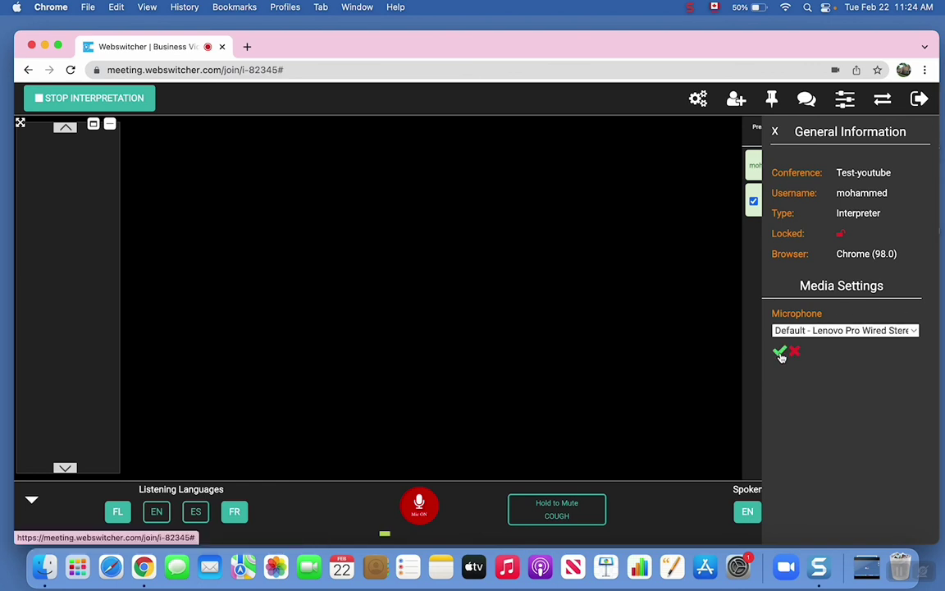
{"action": "left_click", "coordinate": [873, 329]}
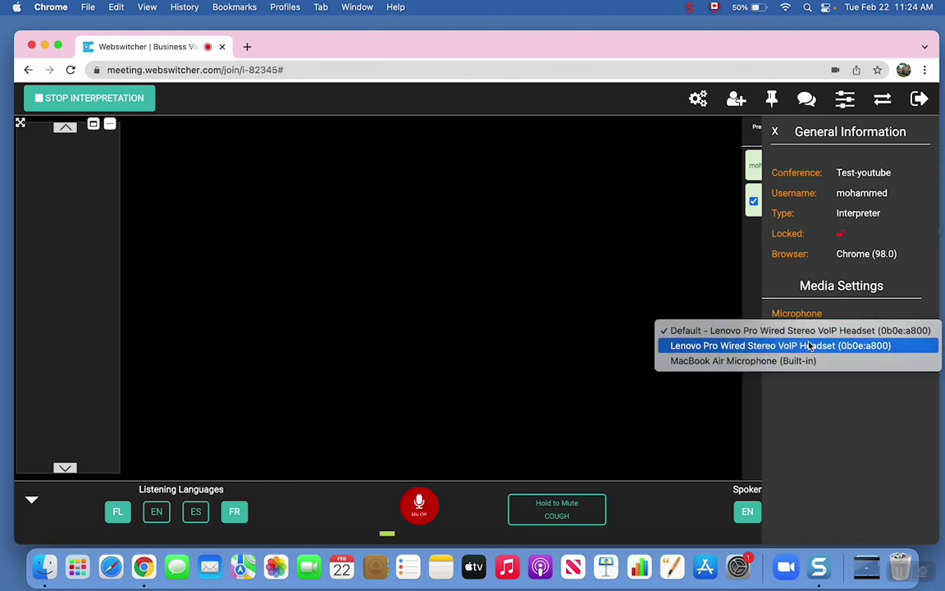
{"action": "left_click", "coordinate": [782, 315]}
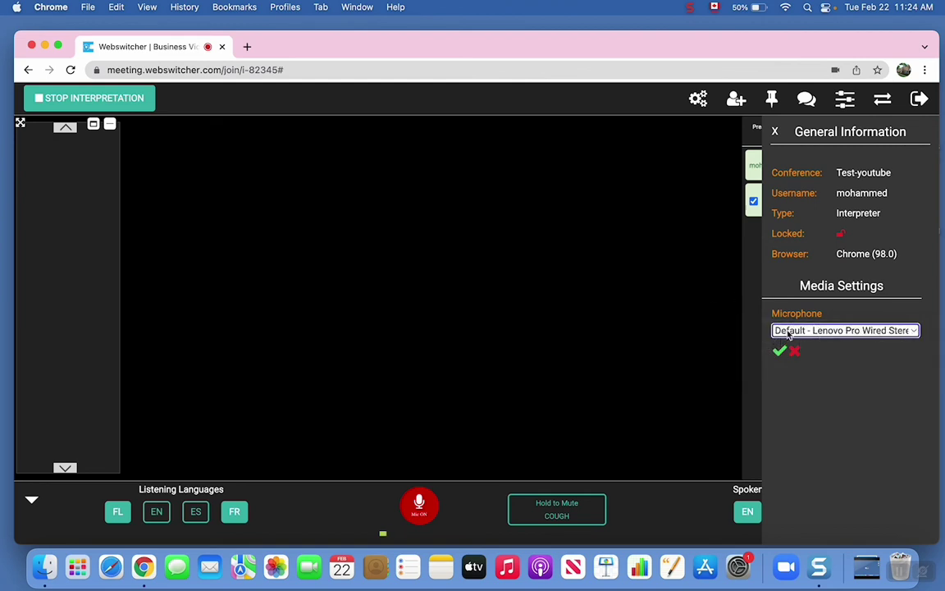